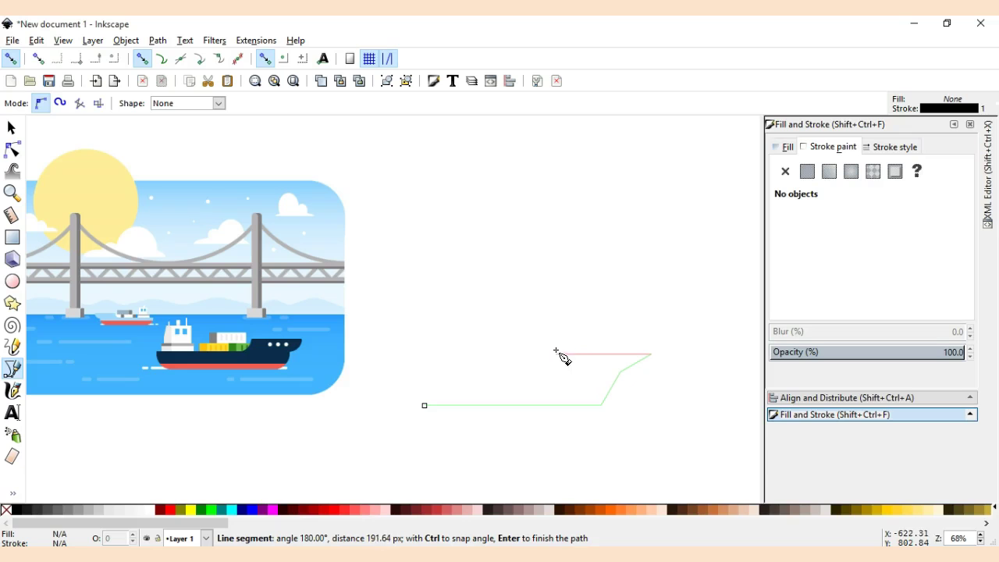
- Trace the ship hull outline with the Pen tool and stretch the small deck block taller
left_click(540, 369)
left_click(396, 369)
left_click(416, 405)
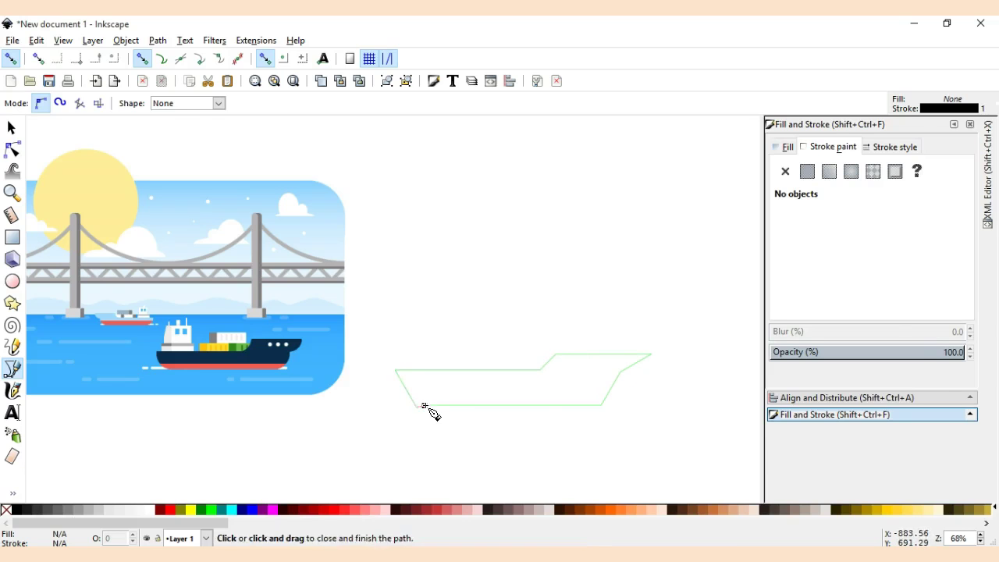
key("n")
scroll(394, 396, "up", 2)
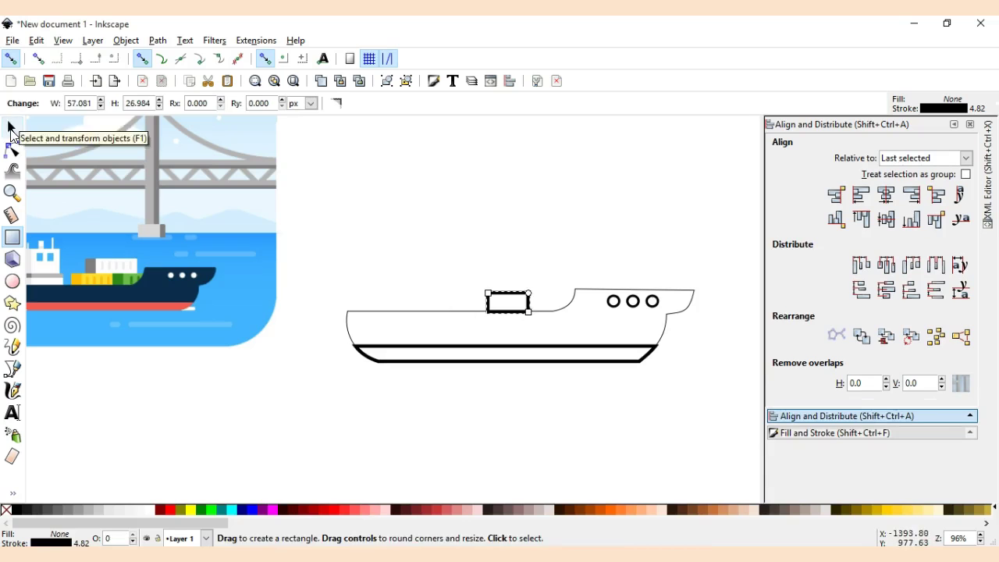
left_click(12, 128)
left_click(513, 310)
left_click_drag(512, 311, 512, 291)
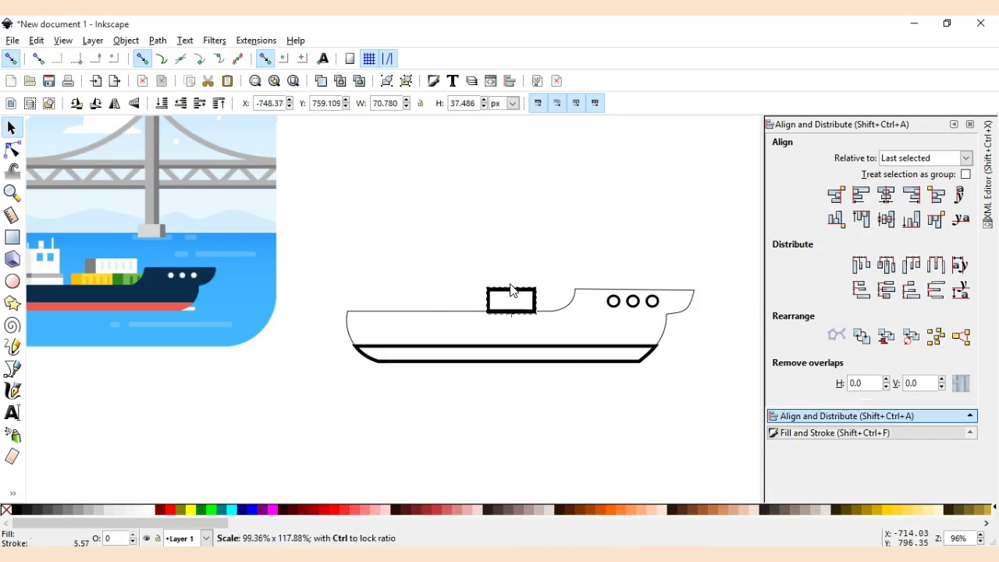
- Fill the hull navy with a red bottom band and darken the deck block, sampling reference colours
left_click(468, 338)
key("ctrl+shift+f")
left_click(807, 171)
key("d")
left_click(220, 310)
left_click(600, 330)
key("d")
scroll(499, 391, "up", 1)
left_click(497, 514)
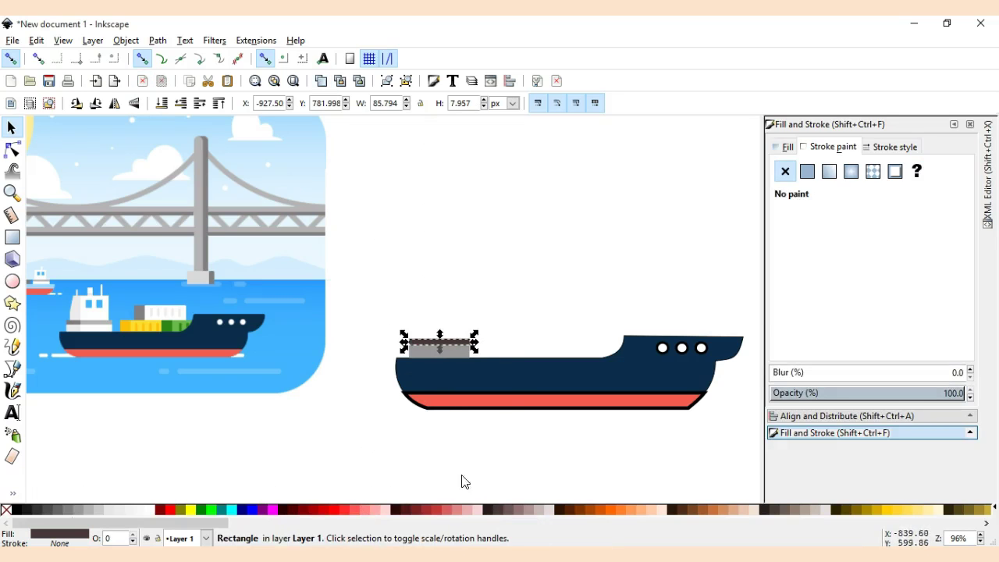
- Add a grey tower block above the deck and raise its top corners slightly
left_click(427, 357)
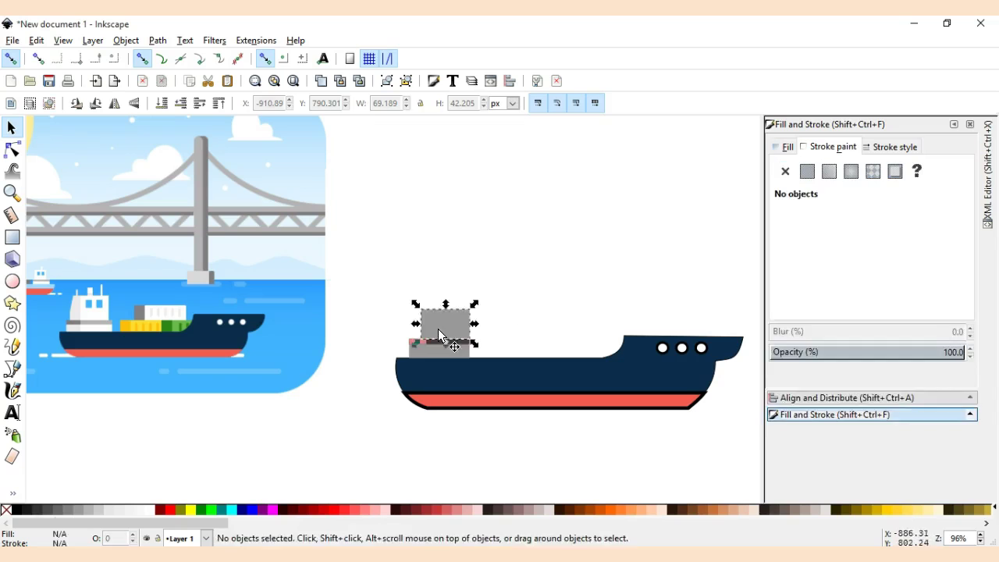
left_click(442, 317)
key("n")
left_click(416, 295)
left_click(443, 295)
mouse_move(416, 295)
left_mouse_down()
mouse_move(434, 286)
mouse_move(421, 288)
left_mouse_up()
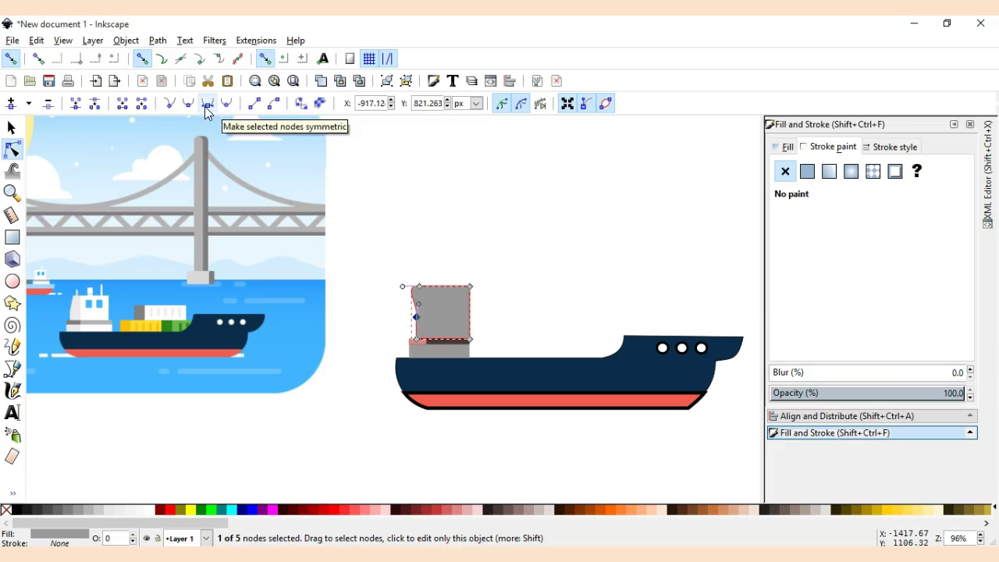
- Scroll around the ship, selecting all the tower pieces and then deselecting them
scroll(475, 288, "up", 2)
scroll(475, 286, "down", 2)
key("Escape")
scroll(481, 284, "up", 1)
key("ctrl+a")
key("Escape")
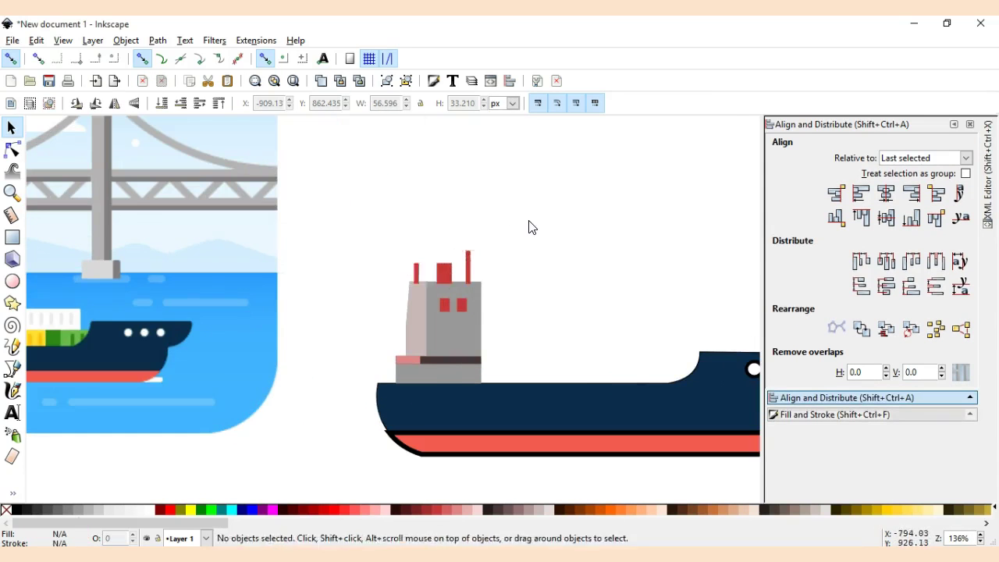
scroll(557, 239, "down", 1)
scroll(312, 250, "right", 2)
- Nudge a container into place on deck and make the top yellow container white
left_click_drag(669, 273, 668, 271)
scroll(668, 272, "up", 2)
key("Escape")
left_click(649, 284)
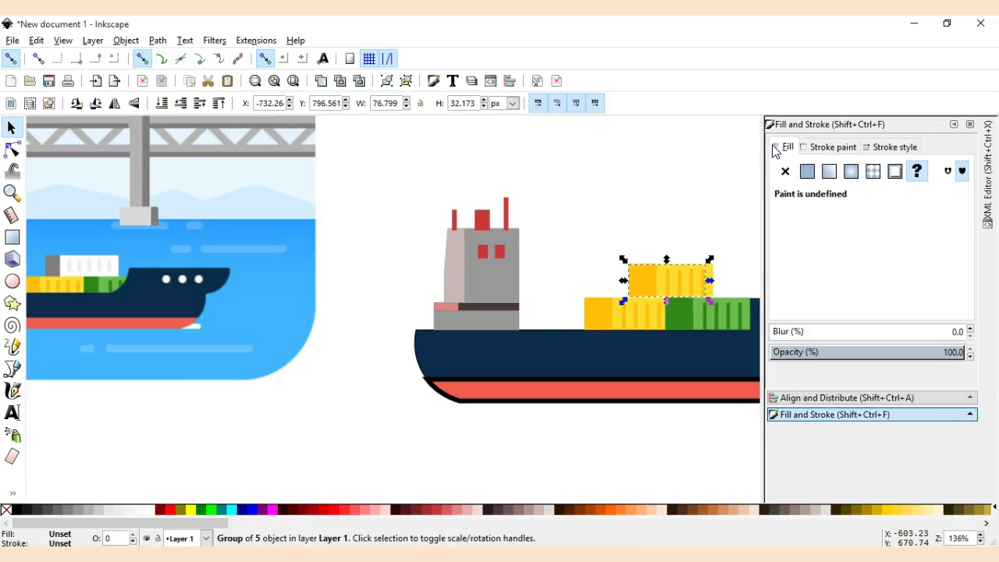
left_click(807, 171)
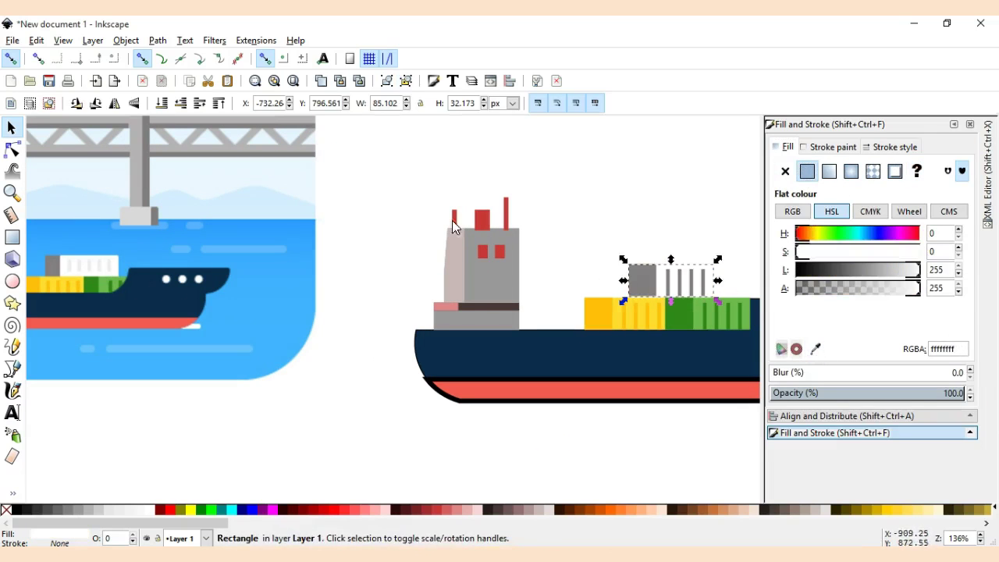
- Move the finished ship to the right and the second ship up and left
key("ctrl+a")
key("3")
key("Escape")
scroll(668, 328, "down", 3)
left_click_drag(562, 320, 714, 317)
mouse_move(439, 417)
left_mouse_down()
mouse_move(585, 466)
mouse_move(439, 339)
left_mouse_up()
scroll(432, 289, "up", 4)
scroll(292, 339, "down", 1)
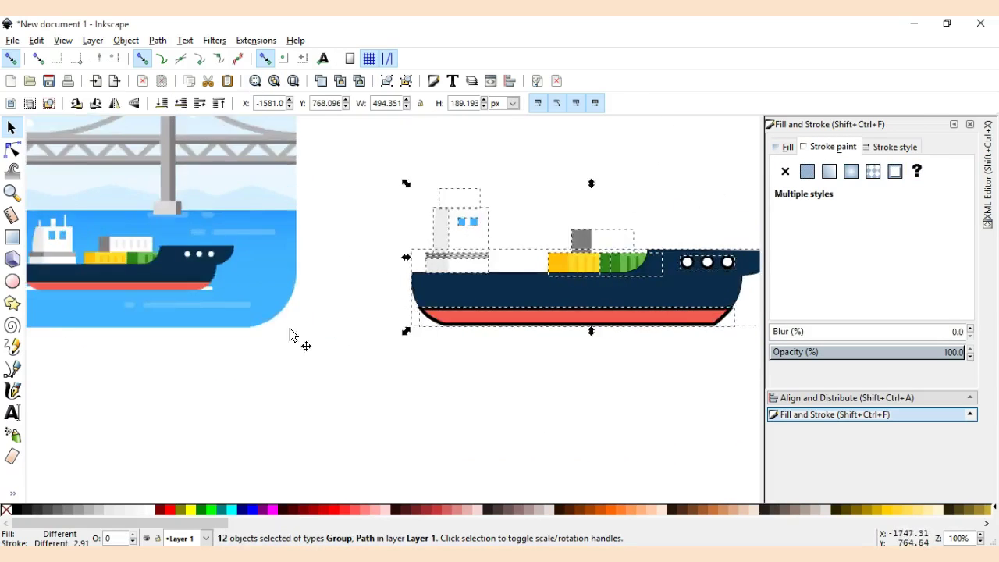
scroll(427, 392, "left", 3)
- Rubber-band select all parts of the second pale blue ship and group them
left_click(746, 373)
scroll(746, 373, "down", 3)
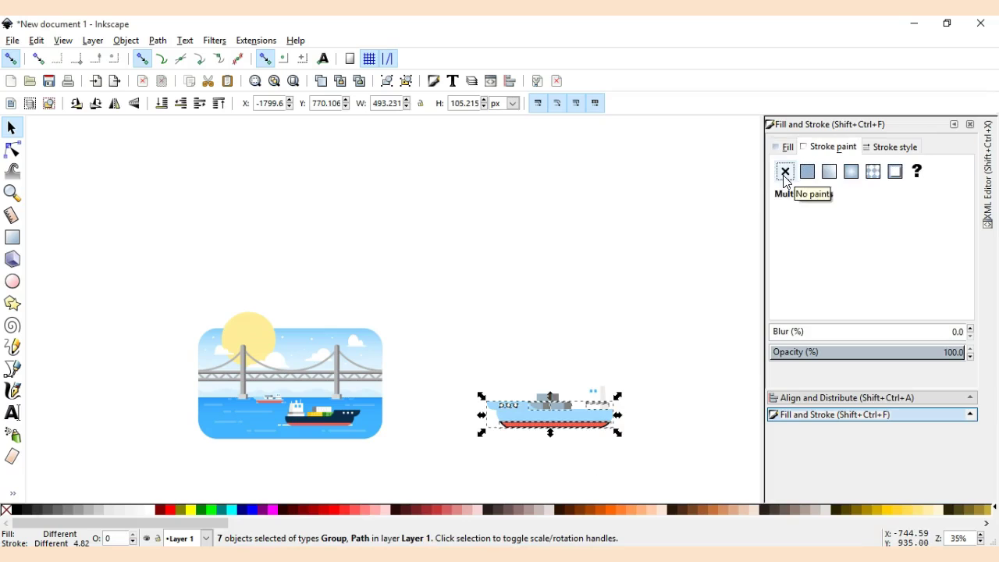
left_click(676, 442)
scroll(440, 417, "up", 2)
scroll(439, 417, "down", 2)
left_click(574, 374)
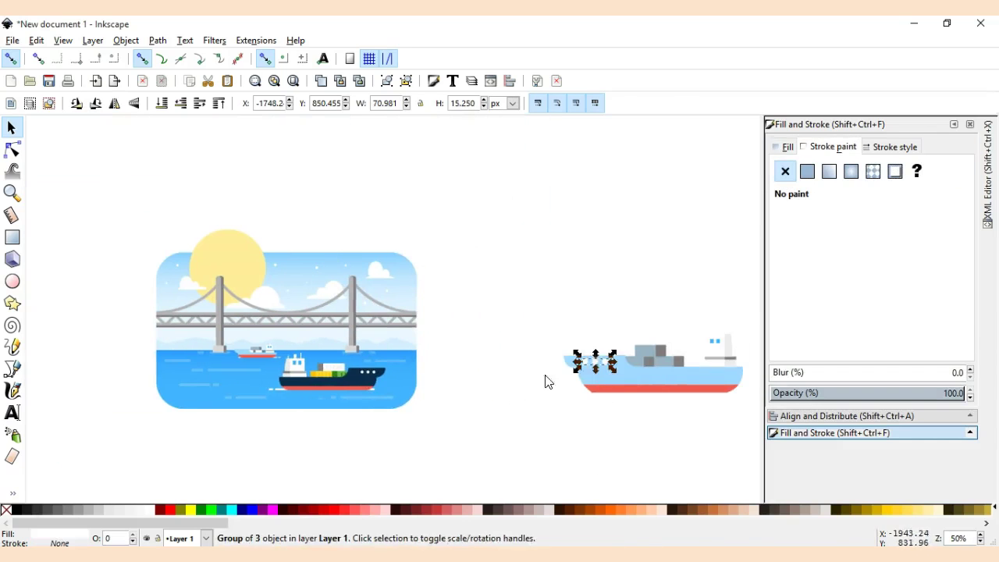
left_click_drag(551, 285, 755, 427)
left_click(386, 80)
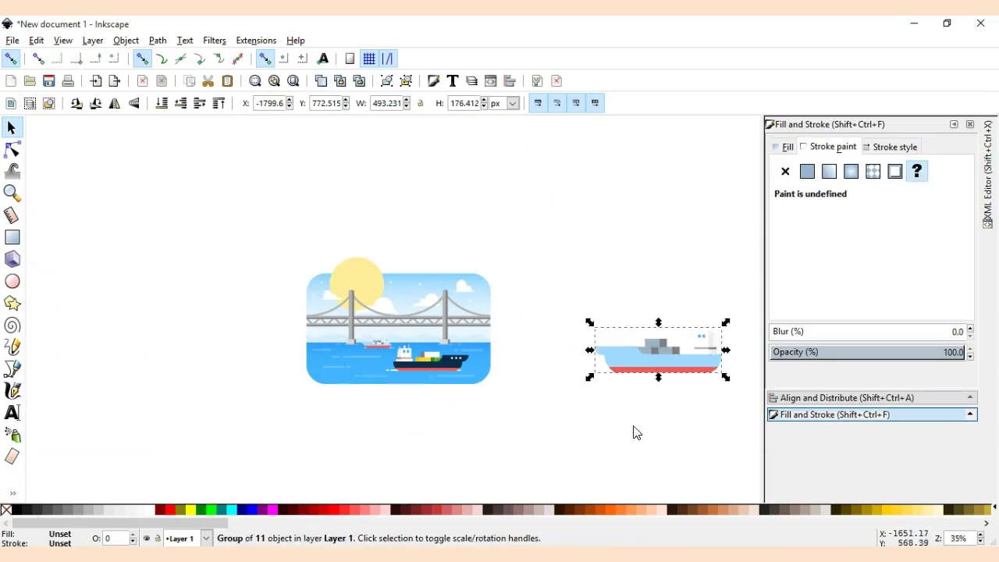
- Draw a rounded backdrop and give it a vertical sky gradient with its top stop at the edge
left_click_drag(358, 279, 721, 397)
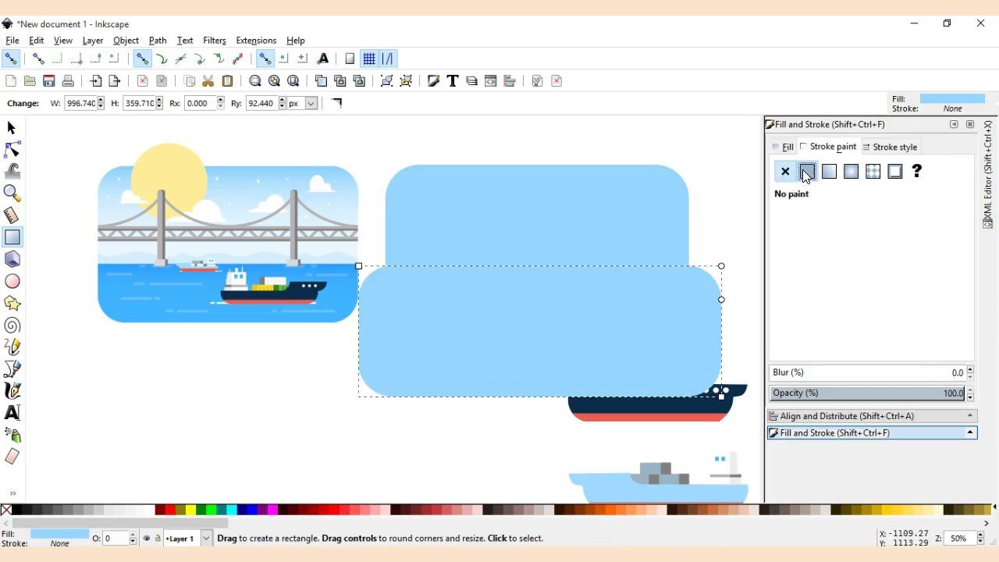
left_click_drag(358, 279, 352, 287)
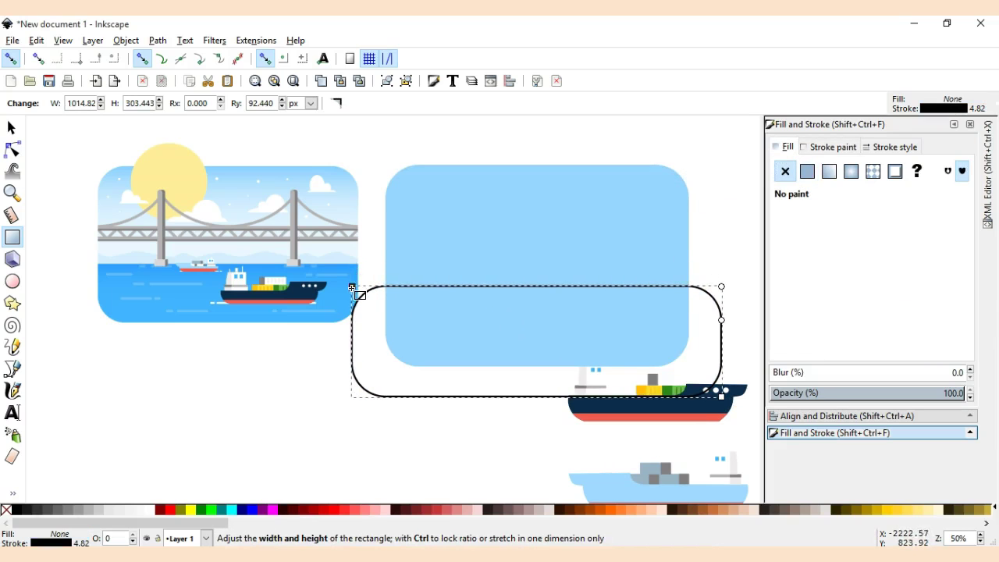
left_click(429, 357)
mouse_move(523, 167)
left_mouse_down()
mouse_move(690, 263)
mouse_move(532, 334)
left_mouse_up()
left_click(524, 168)
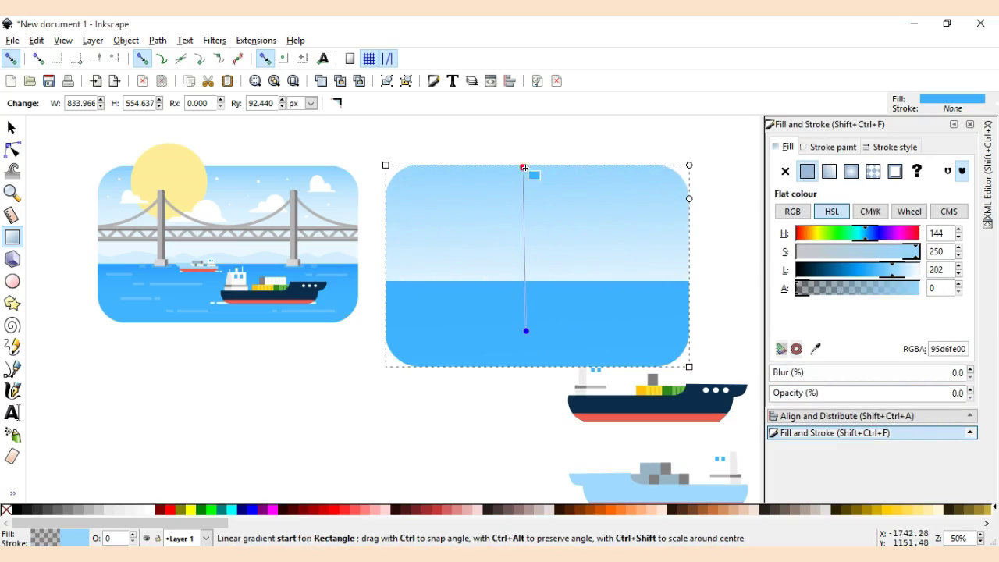
left_click_drag(526, 144, 525, 123)
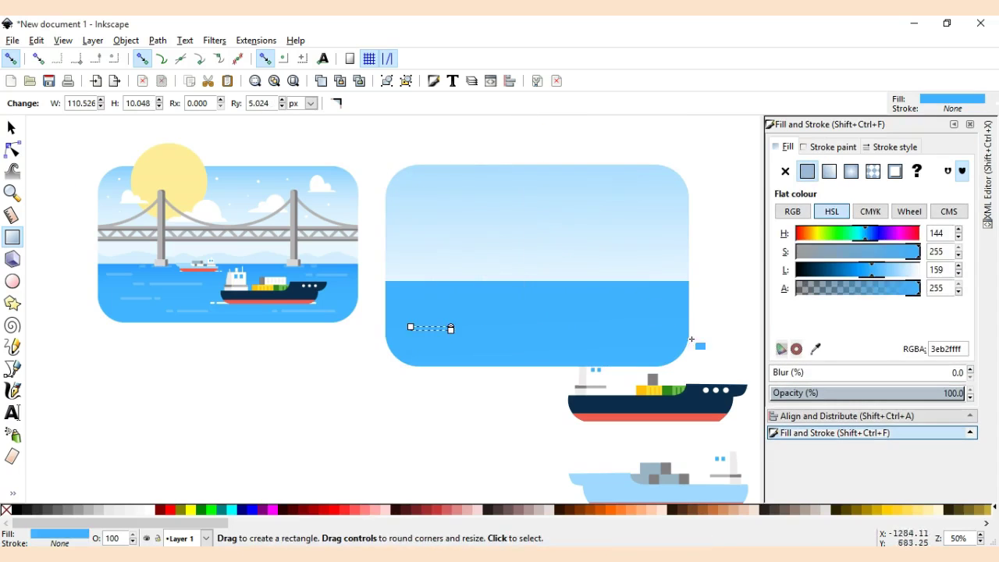
- Paste the grey bridge pillar onto the new scene and select its tall rectangle
key("d")
key("ctrl+v")
key("1")
left_click(444, 419)
left_click(460, 390)
left_click(456, 207)
- Stretch the pillar taller and group its pieces
key("r")
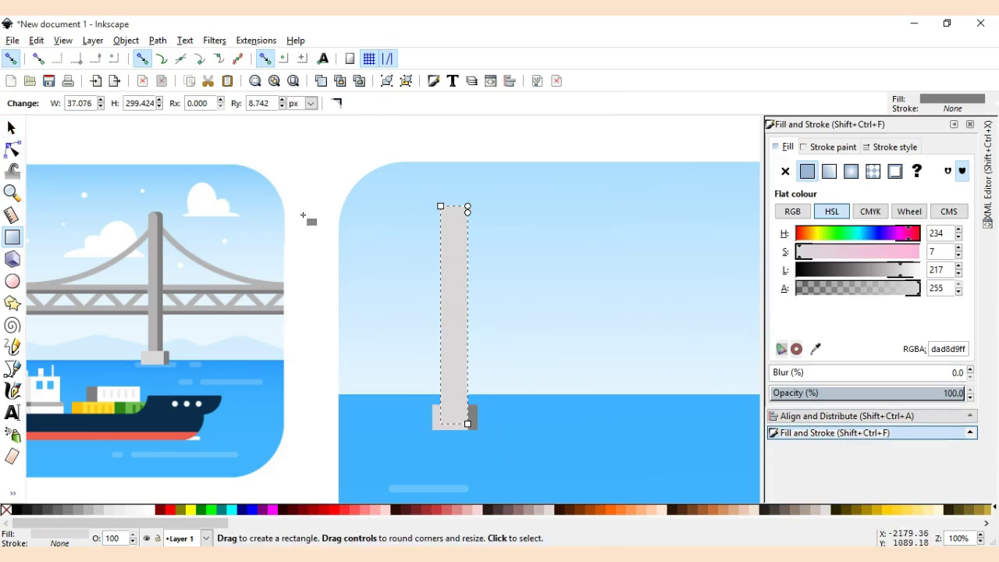
key("s")
left_click_drag(454, 198, 452, 184)
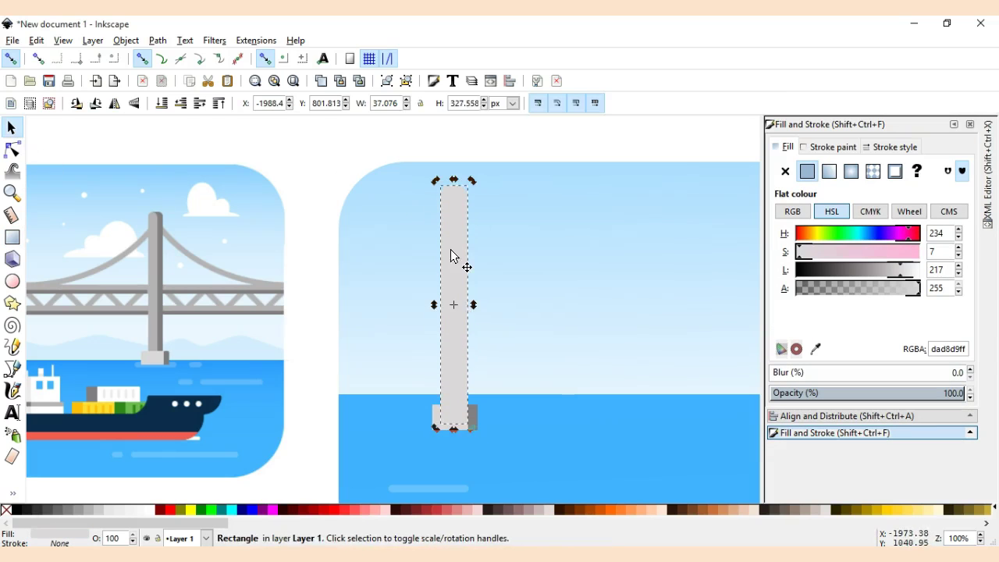
key("ctrl+g")
key("2")
- Duplicate the pillar to the right side and draw a horizontal deck bar across the scene
key("ctrl+d")
mouse_move(488, 341)
left_mouse_down()
mouse_move(654, 341)
mouse_move(508, 336)
left_mouse_up()
key("r")
left_click_drag(422, 313, 741, 326)
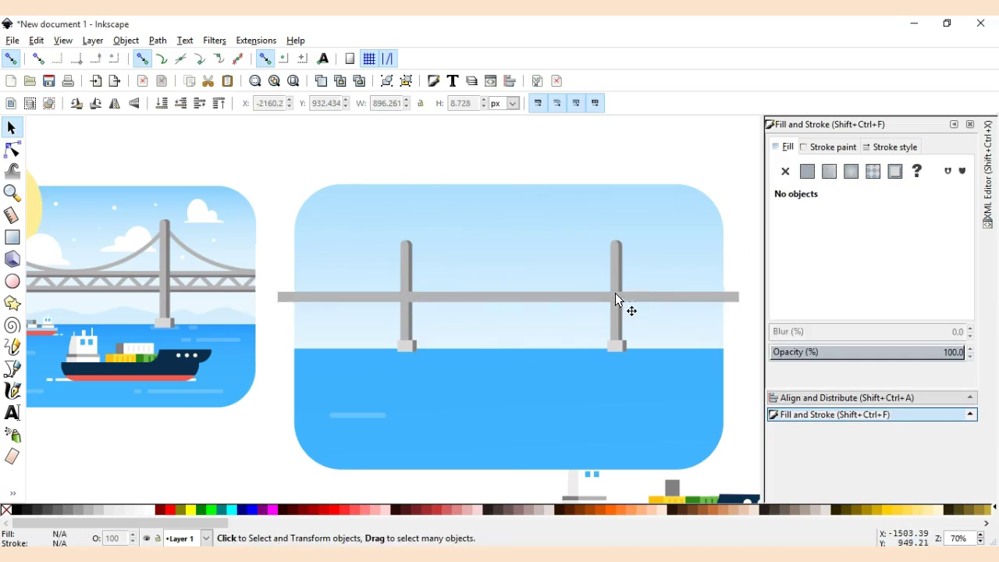
left_click(631, 310)
- Intersect the deck bar with the backdrop so it ends at the scene's edges
left_click(158, 40)
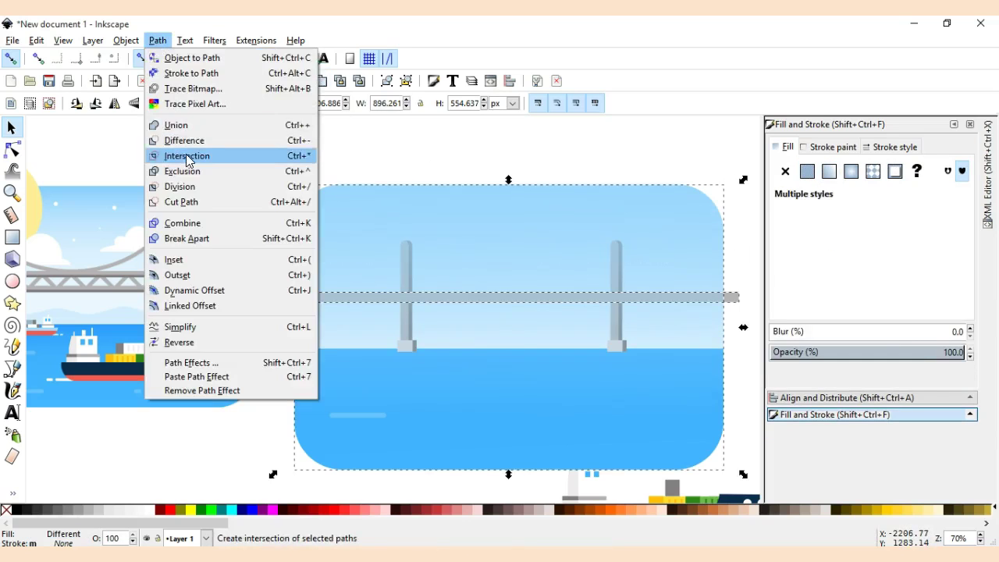
left_click(187, 156)
scroll(536, 379, "down", 1)
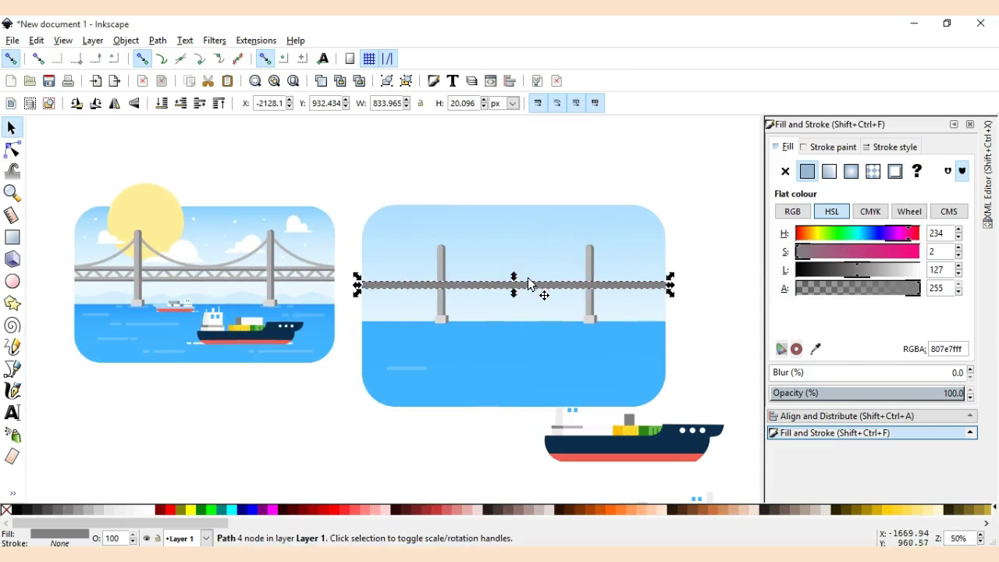
- Group two truss pieces and shift the group right along the deck
left_click_drag(726, 301, 366, 269)
scroll(390, 317, "up", 1)
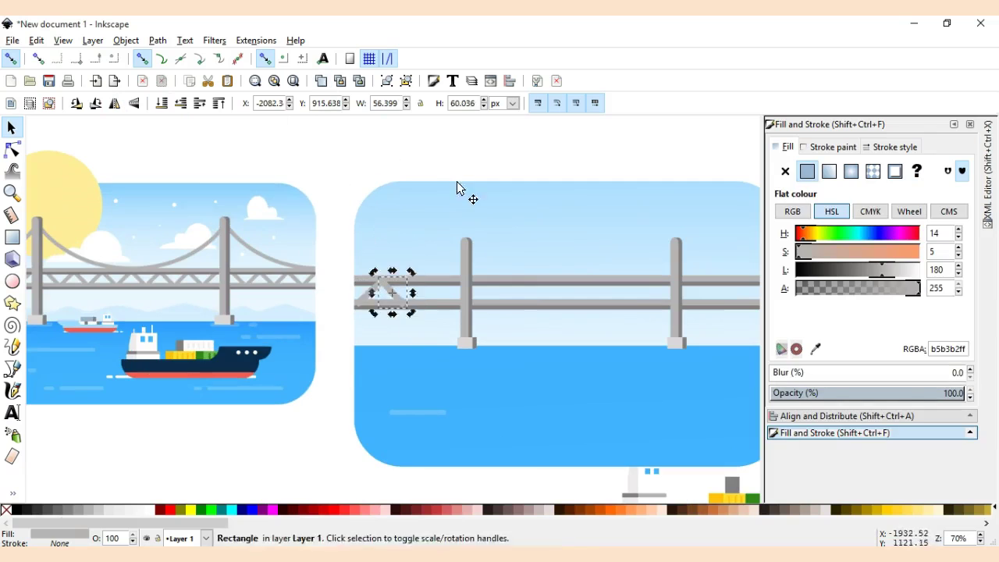
scroll(417, 296, "up", 2)
left_click(326, 292, "shift")
left_click(388, 82)
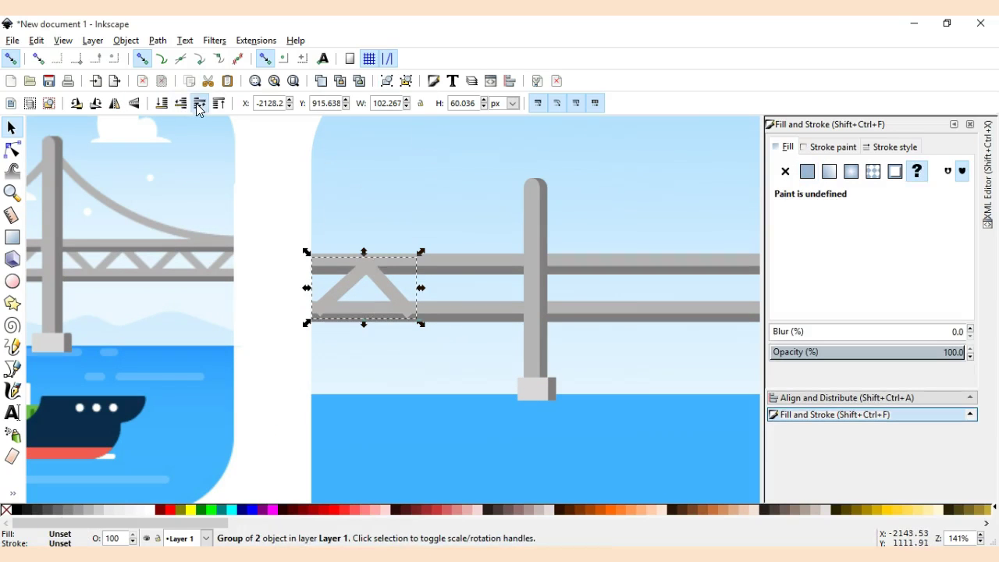
scroll(349, 219, "down", 1)
scroll(349, 219, "down", 1)
left_click_drag(377, 257, 424, 257)
left_click(320, 82)
- Select all the truss pieces along the deck and group them with Ctrl+G
scroll(551, 288, "down", 1)
left_click_drag(596, 305, 379, 144)
key("ctrl+g")
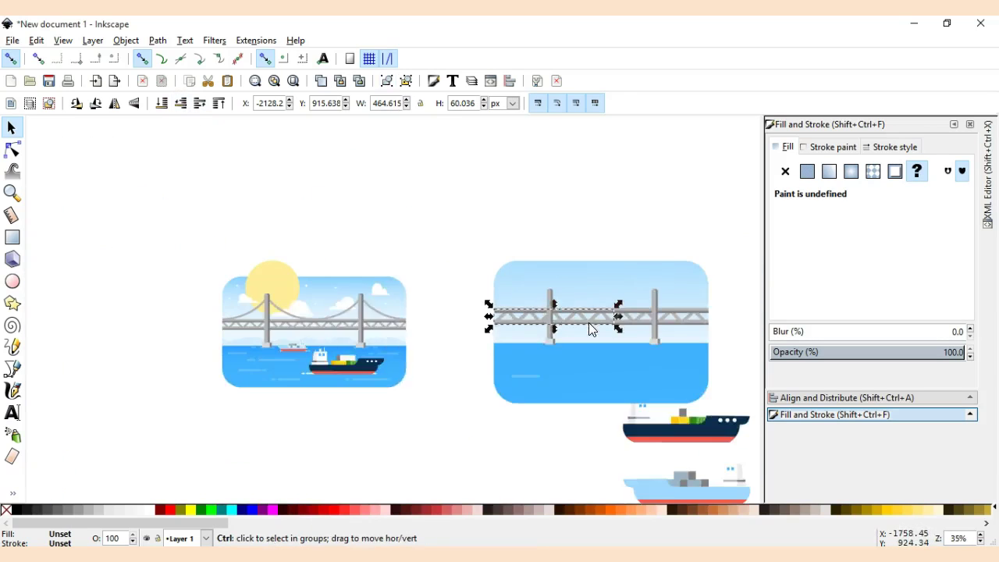
left_click(534, 336, "ctrl")
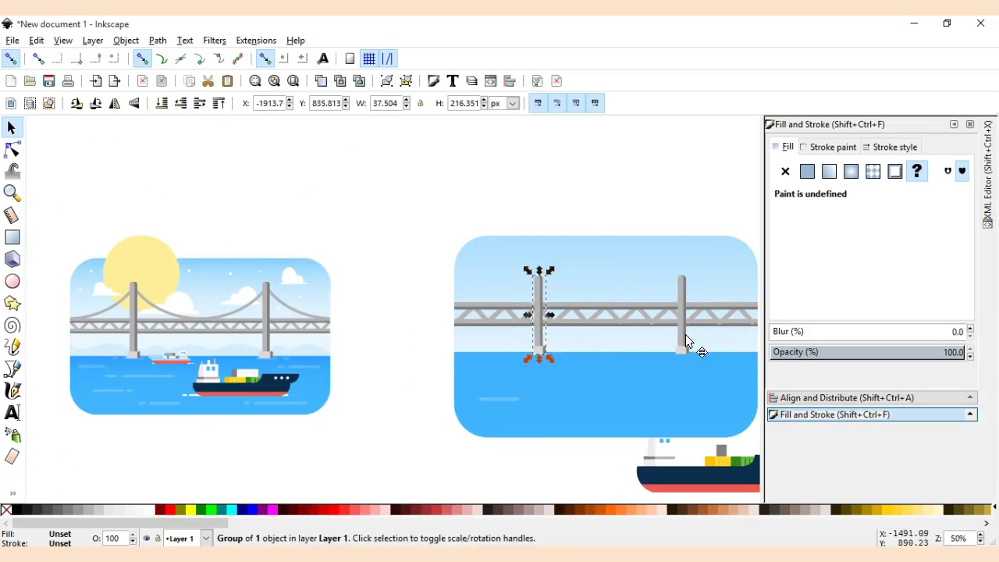
- Draw a four-point cable path across the bridge and bend it to sag between the towers
scroll(686, 334, "down", 2)
key("Escape")
scroll(574, 306, "up", 2)
key("b")
left_click(368, 273)
left_click(468, 248)
left_click(617, 250)
double_click(704, 277)
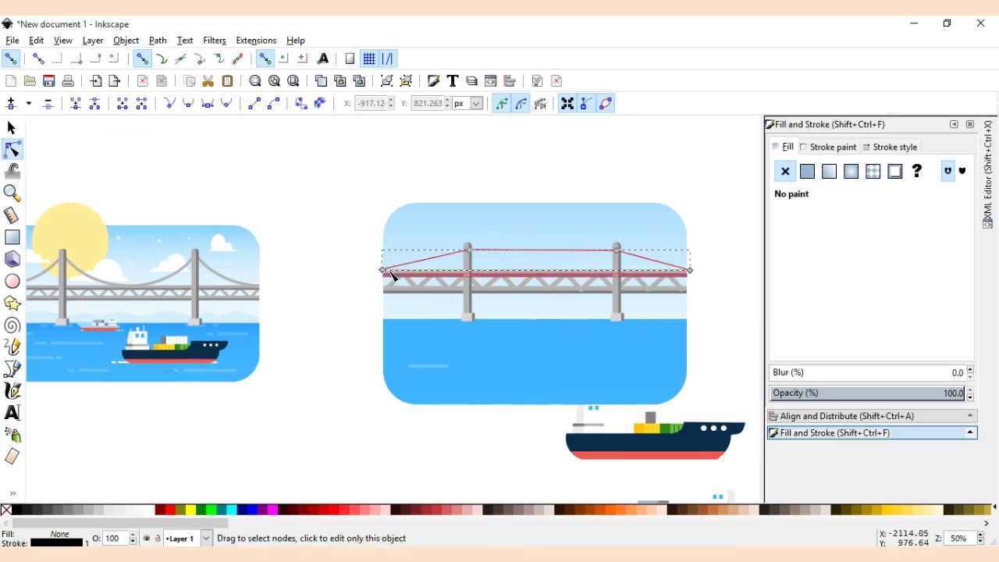
left_click_drag(547, 257, 553, 272)
left_click_drag(704, 277, 705, 271)
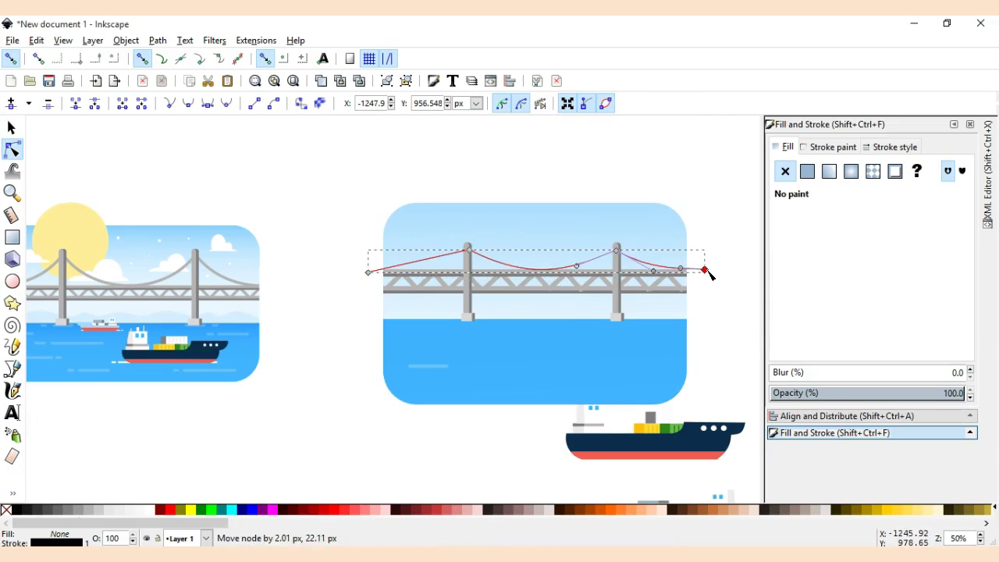
left_click_drag(438, 256, 434, 268)
left_click_drag(369, 272, 369, 270)
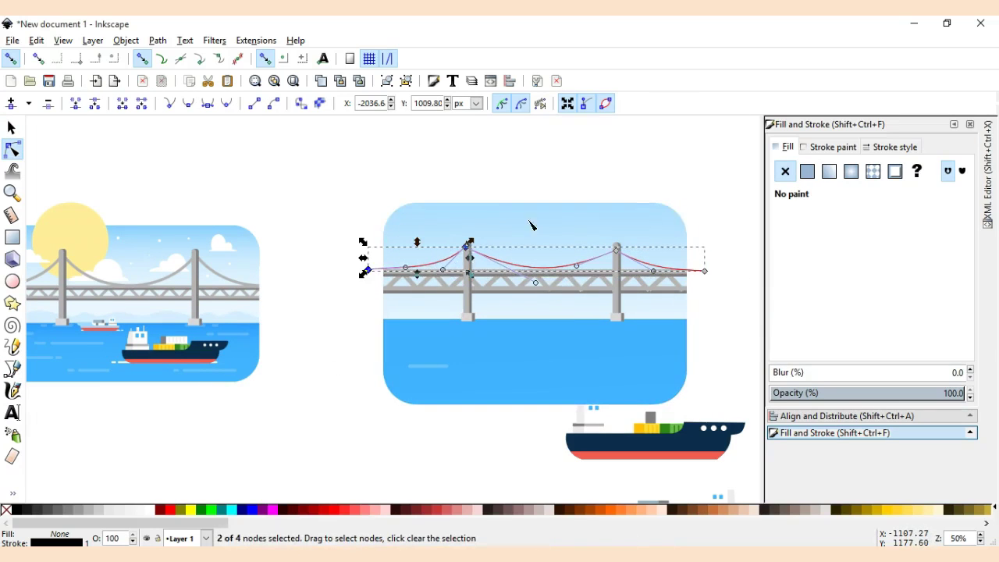
- Give the cable an 8.6 px stroke in grey sampled from the bridge
left_click(894, 146)
scroll(885, 169, "up", 5)
left_click(831, 146)
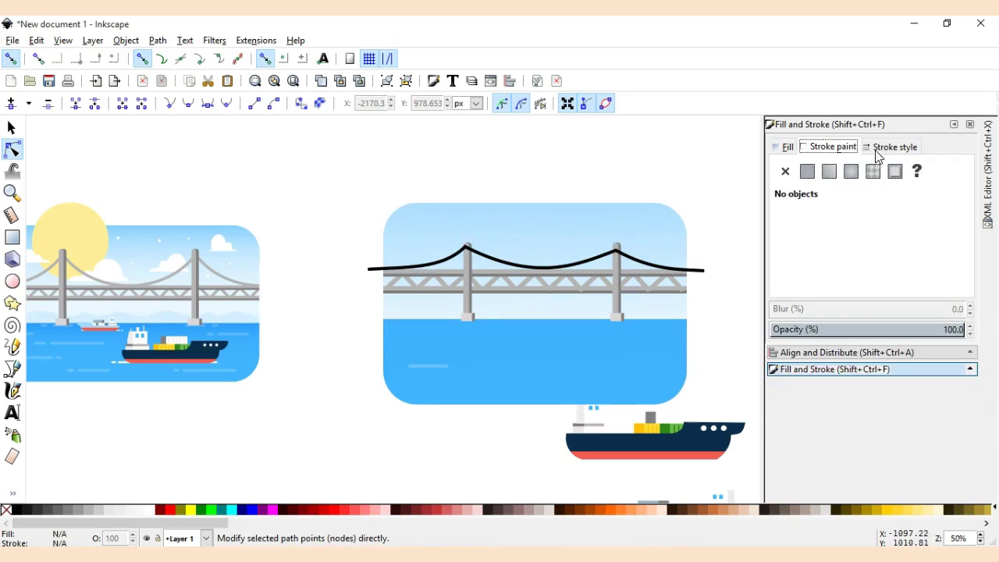
key("d")
left_click(631, 285, "shift")
left_click(727, 220)
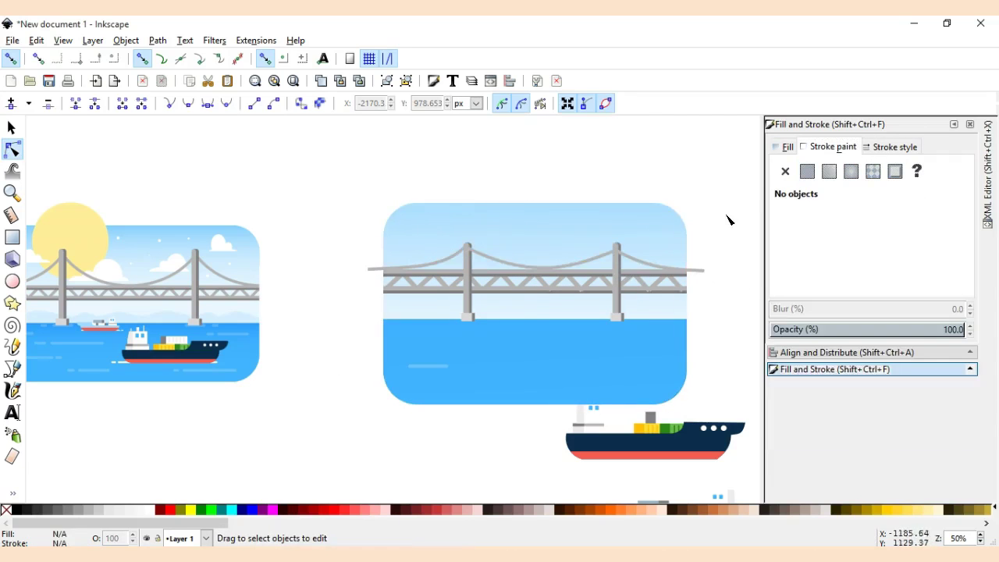
- Trim the cable overhang to the rounded scene shape with a Path operation
left_click(676, 241)
left_click(697, 270)
left_click(660, 233, "shift")
left_click(157, 40)
left_click(209, 148)
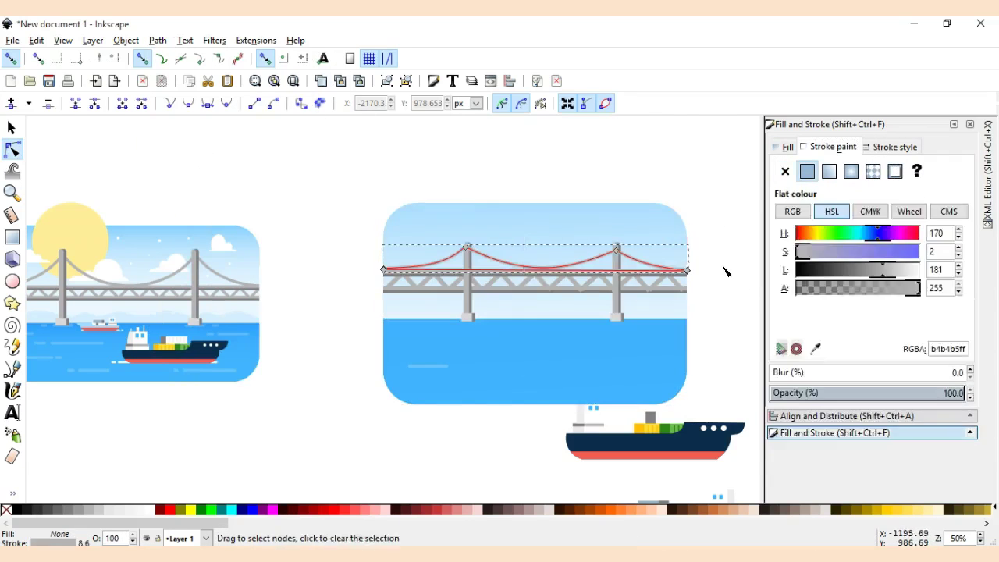
left_click(697, 305)
- Start a zigzag hill outline below the deck with the Bezier tool
key("b")
left_click(384, 318)
left_click(454, 287)
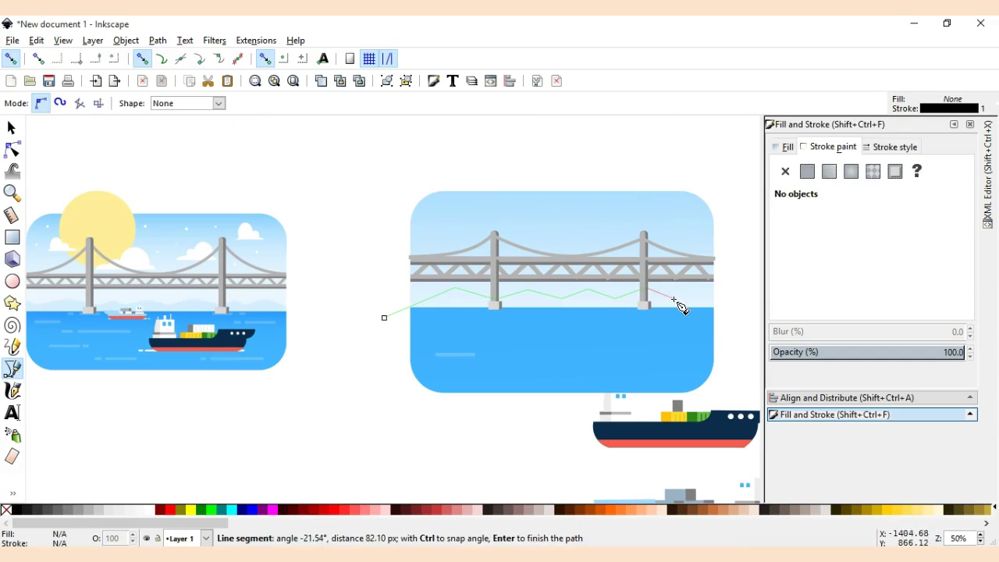
- Draw a closed zigzag hill outline along the horizon and adjust its bottom-left corner
left_click(732, 301)
left_click(734, 356)
left_click(370, 349)
left_click(384, 318)
key("n")
left_click_drag(370, 349, 381, 356)
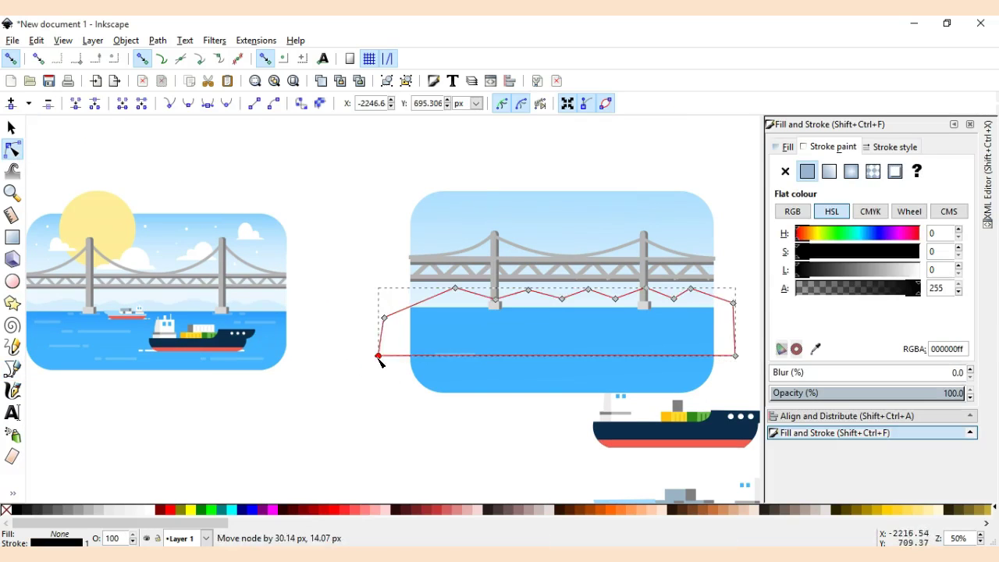
- Fill the hill shape with pale blue sampled from the reference image
left_click(816, 349)
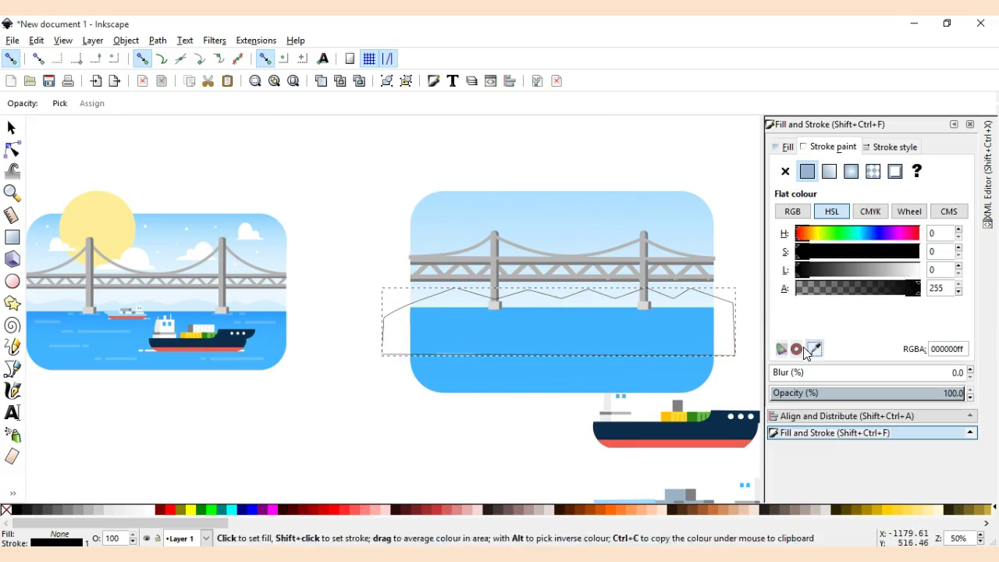
left_click(783, 146)
left_click(807, 172)
left_click(815, 349)
left_click(265, 310)
key("n")
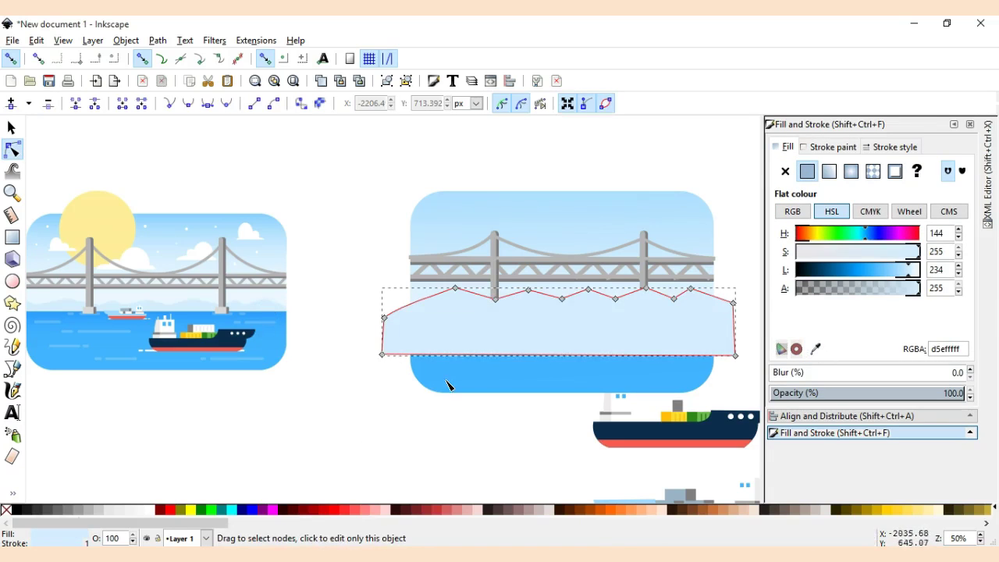
- Duplicate the rounded scene shape and intersect it with the hills to clip them
left_click(452, 385)
left_click(327, 82)
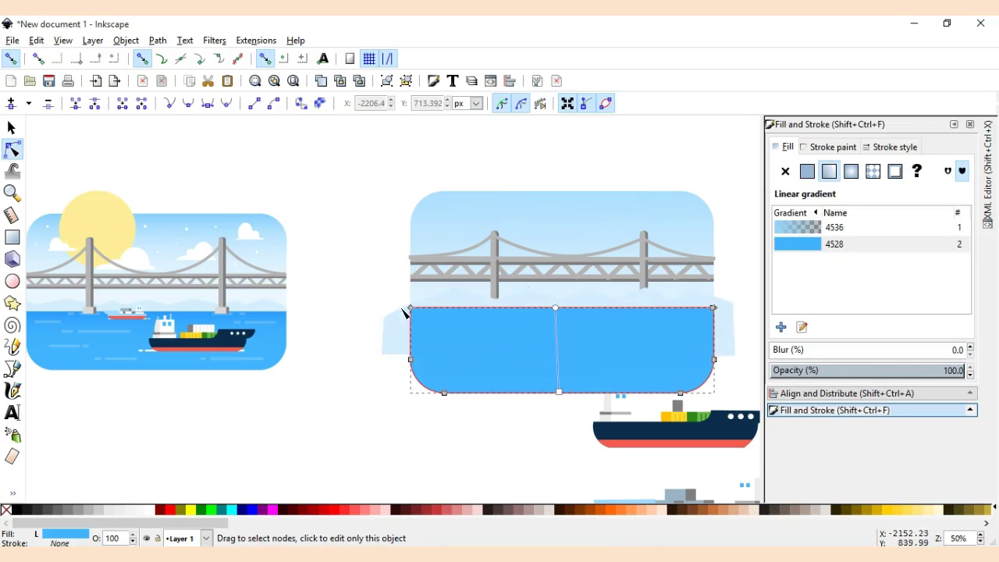
key("s")
left_click(574, 213)
left_click(391, 336, "shift")
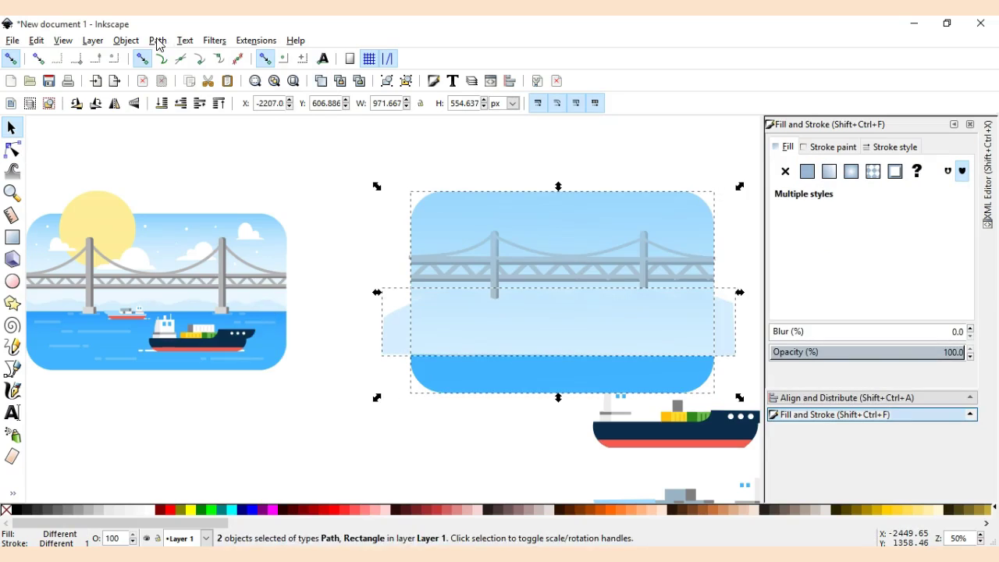
left_click(159, 40)
left_click(207, 160)
- Lower the clipped hills behind the water
left_click(181, 103)
key("Escape")
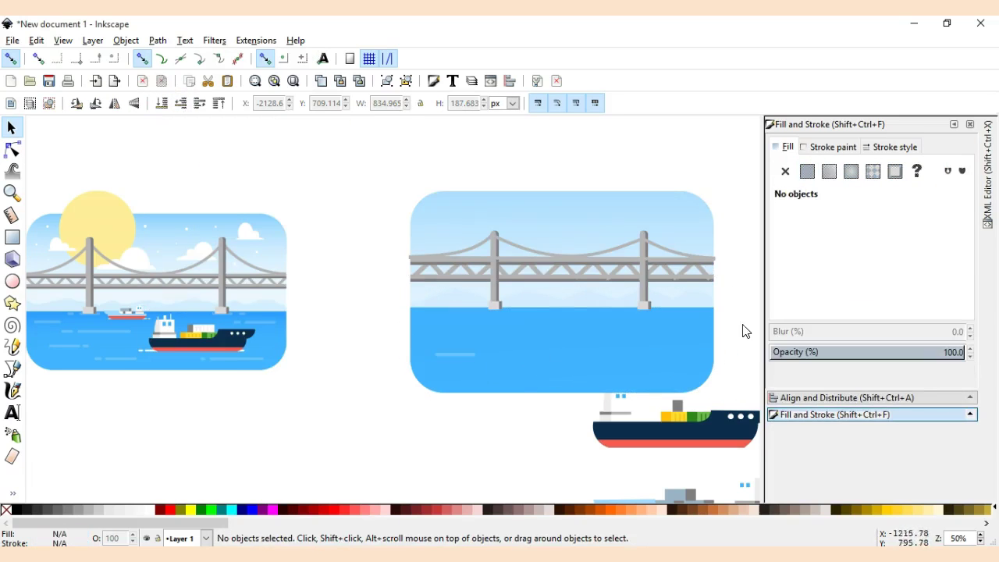
key("Tab")
- Move the small water-line dashes down into the sea
scroll(291, 312, "down", 1)
left_click(12, 236)
key("s")
left_click_drag(469, 320, 515, 286)
left_click(460, 409)
left_click(468, 320)
mouse_move(474, 322)
left_mouse_down()
mouse_move(519, 342)
mouse_move(605, 337)
left_mouse_up()
- Reposition two water dashes, putting the small one at the right pier base
left_click(469, 320, "shift")
mouse_move(664, 301)
left_mouse_down()
mouse_move(519, 320)
mouse_move(561, 306)
left_mouse_up()
left_click(506, 275)
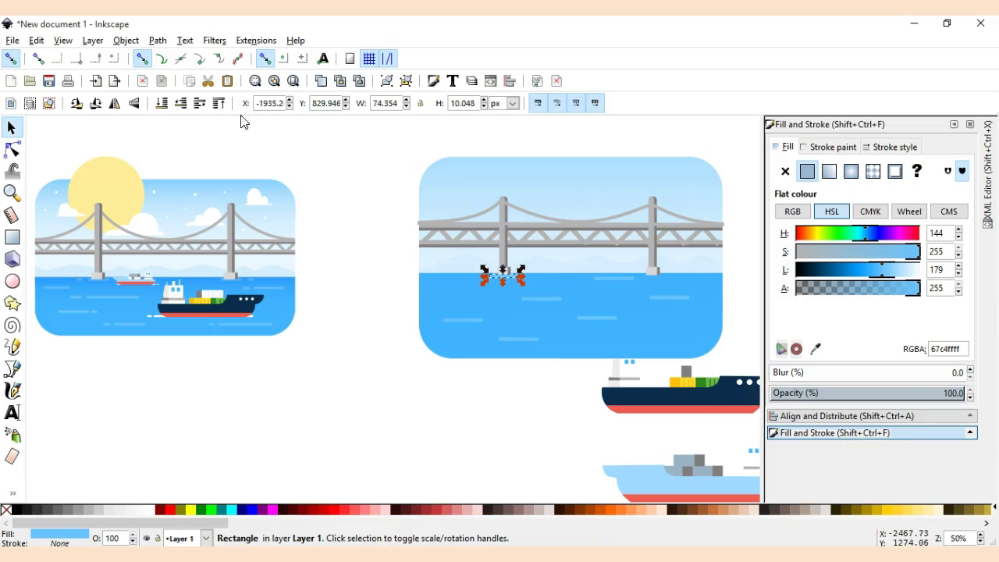
left_click_drag(506, 276, 660, 273)
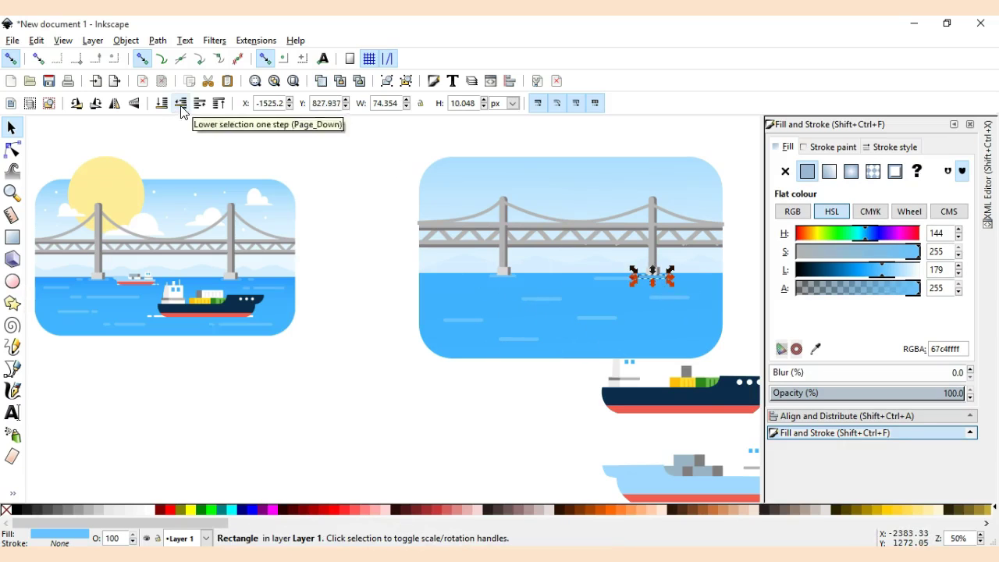
- Spread more dashes to the left of the sea and drag the cargo ship into the water
left_click_drag(531, 301, 683, 296)
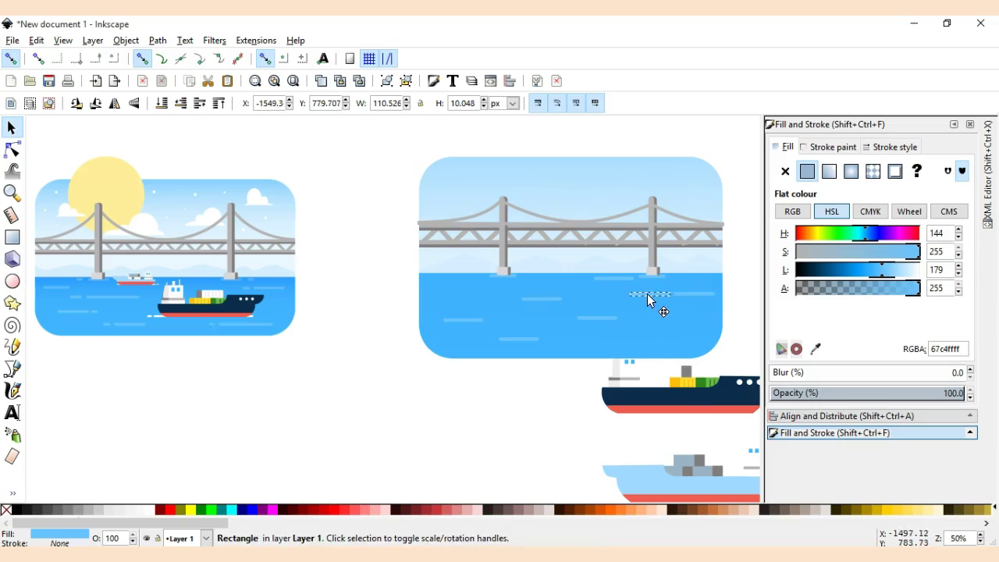
left_click(709, 294, "shift")
left_click(740, 334)
left_click_drag(657, 335, 504, 297)
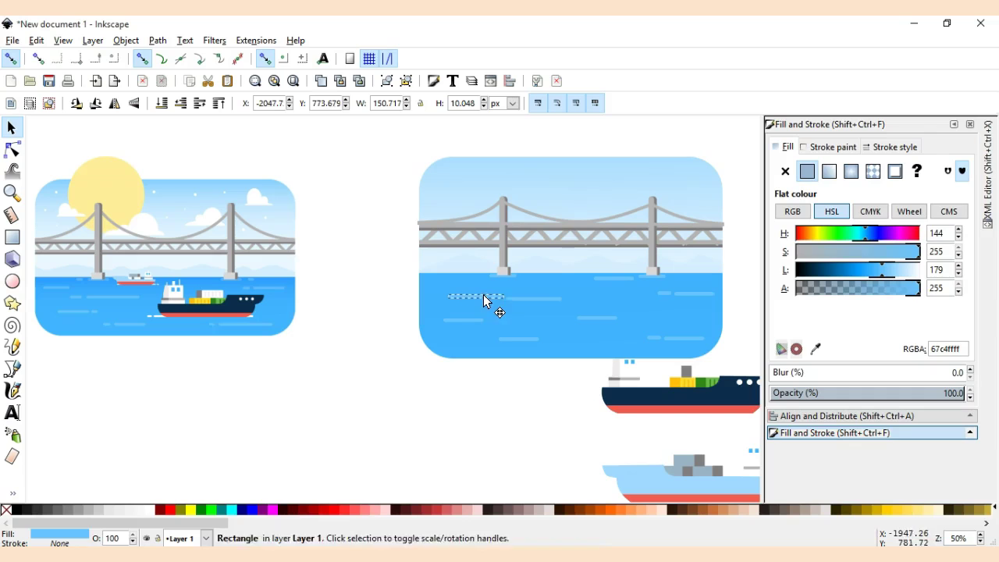
left_click_drag(679, 410, 619, 314)
- Shrink the cargo ship into place and turn the dash beside it into a white wake mark
left_click_drag(719, 339, 687, 328)
left_click_drag(660, 336, 669, 328)
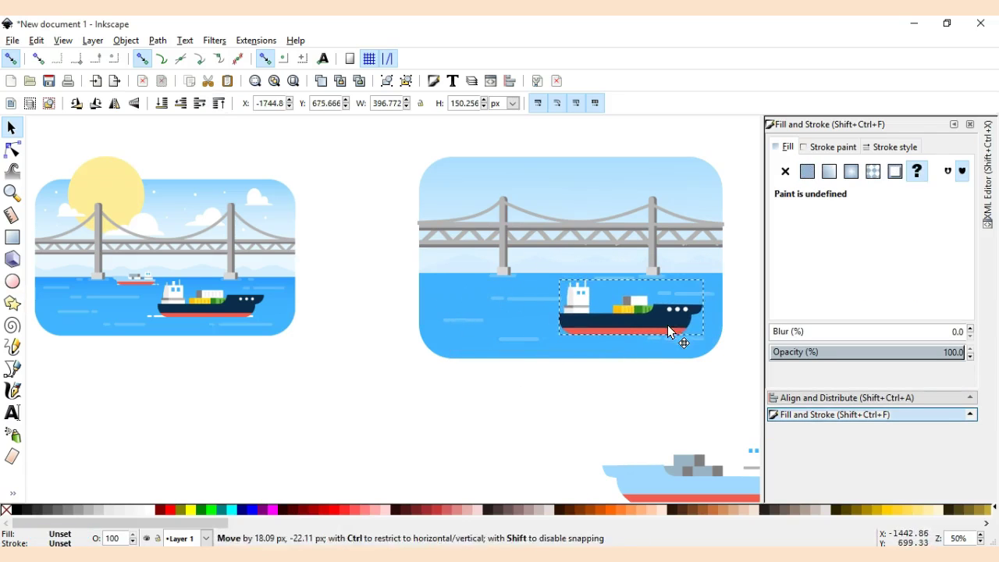
left_click(520, 339)
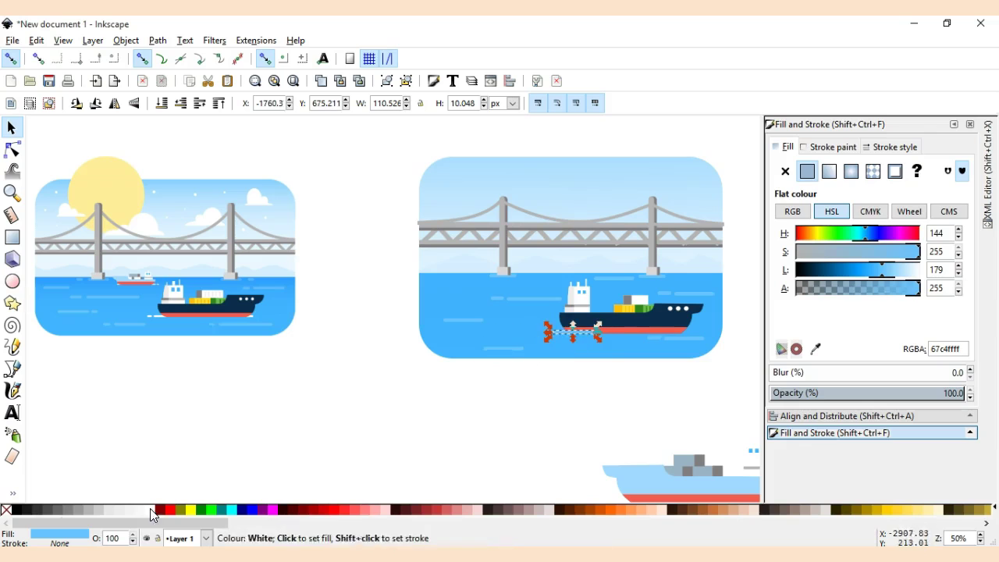
left_click(152, 515)
mouse_move(549, 333)
left_mouse_down()
mouse_move(528, 331)
mouse_move(555, 348)
mouse_move(653, 332)
left_mouse_up()
- Duplicate the white wake mark and select a small dash in the sea
scroll(554, 344, "up", 2)
scroll(556, 337, "down", 3)
left_click(321, 81)
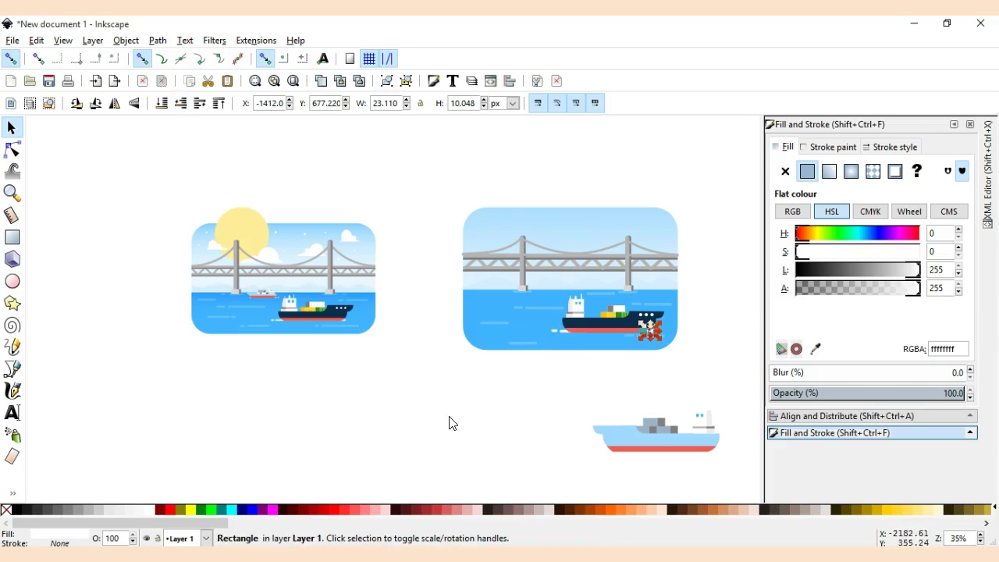
left_click(453, 423)
scroll(592, 342, "up", 1)
left_click(681, 326)
scroll(679, 325, "up", 3)
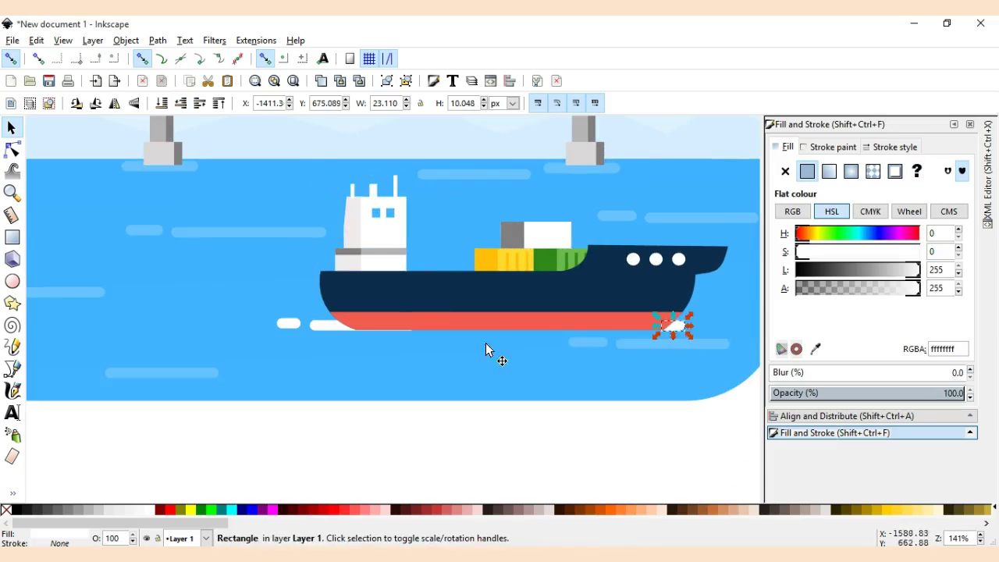
scroll(487, 344, "down", 3)
scroll(580, 379, "up", 2)
scroll(357, 307, "down", 2)
mouse_move(390, 335)
left_mouse_down()
mouse_move(562, 367)
mouse_move(509, 377)
mouse_move(485, 349)
left_mouse_up()
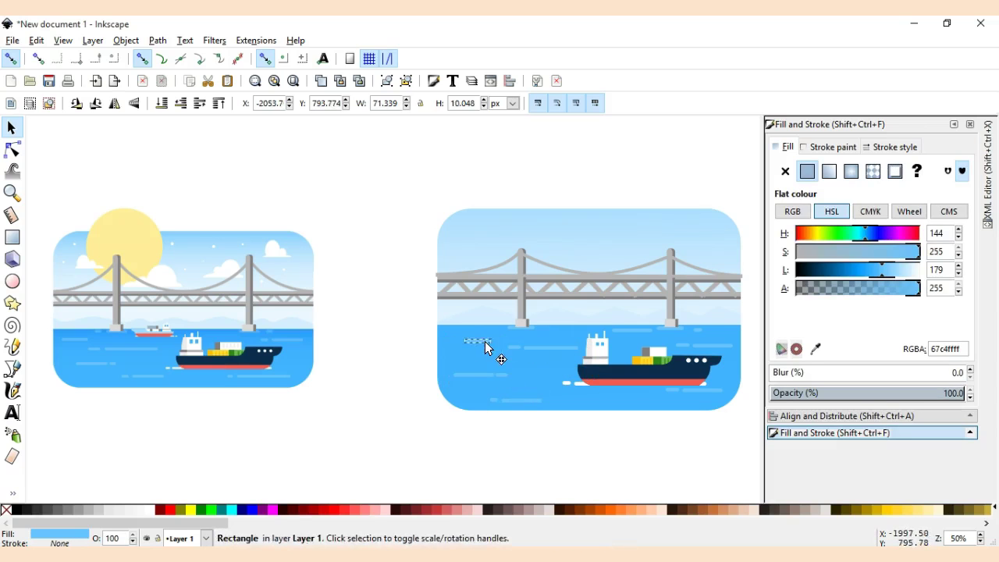
- Paste a copy of the light-blue ship and scale it down near the horizon under the bridge
key("Escape")
key("ctrl+v")
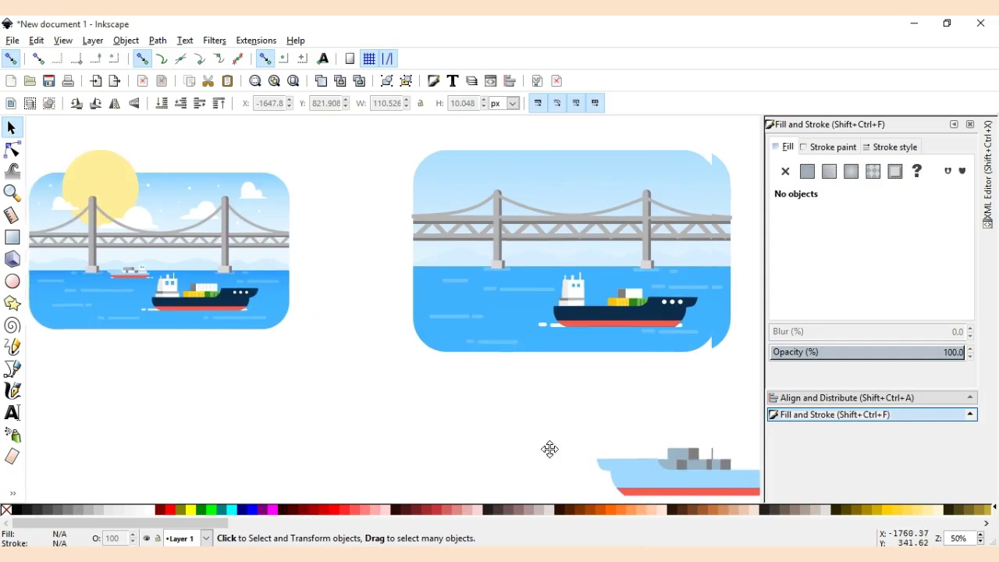
mouse_move(662, 459)
left_mouse_down()
mouse_move(495, 252)
mouse_move(504, 266)
left_mouse_up()
mouse_move(559, 284)
left_mouse_down()
mouse_move(582, 283)
mouse_move(531, 287)
mouse_move(586, 273)
left_mouse_up()
left_click(584, 364)
- Group the cargo ship with its wake, shrink it slightly and shift it right
left_click(596, 381)
left_click(581, 334)
left_click(722, 348, "shift")
key("ctrl+g")
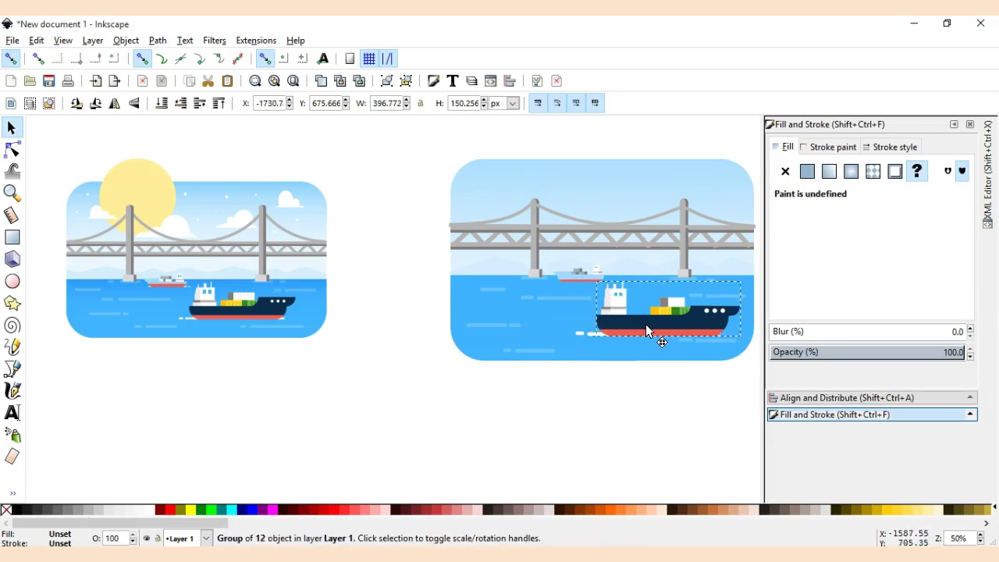
left_click_drag(753, 351, 738, 348)
left_click_drag(677, 338, 686, 336)
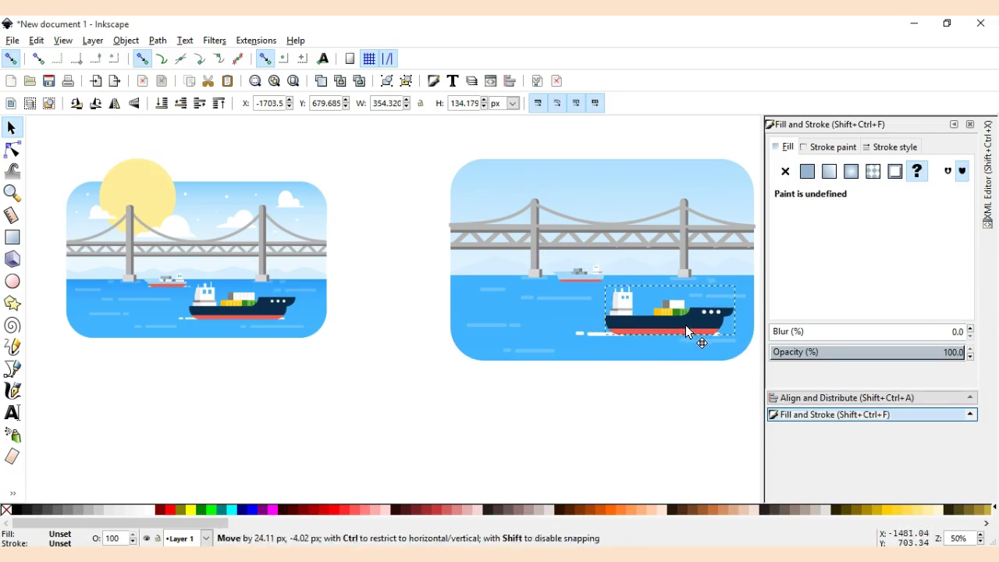
- Nudge the wake mark near the bow slightly left
left_click(587, 336)
left_click(553, 339)
left_click(591, 330)
left_click_drag(591, 329, 589, 330)
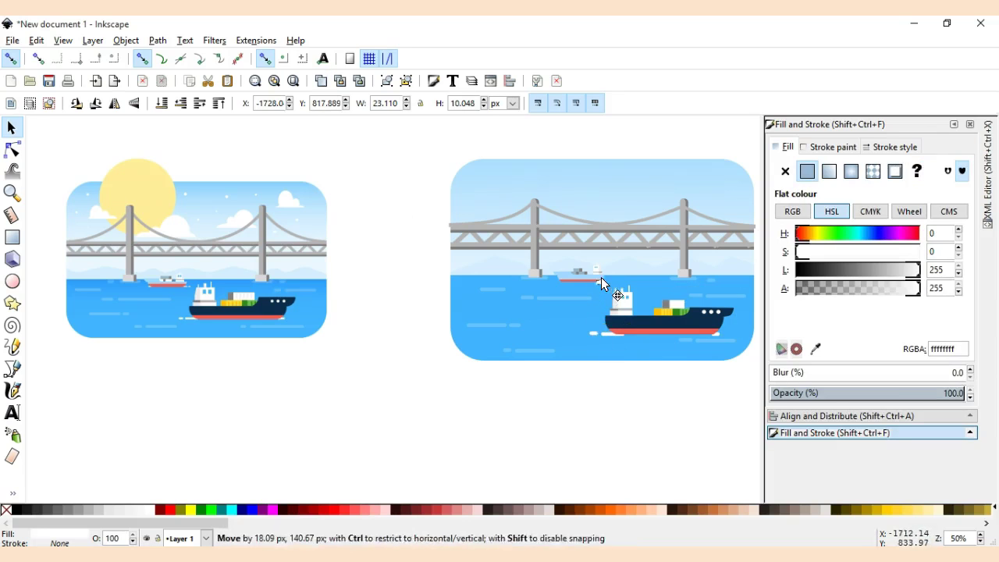
scroll(598, 282, "up", 3)
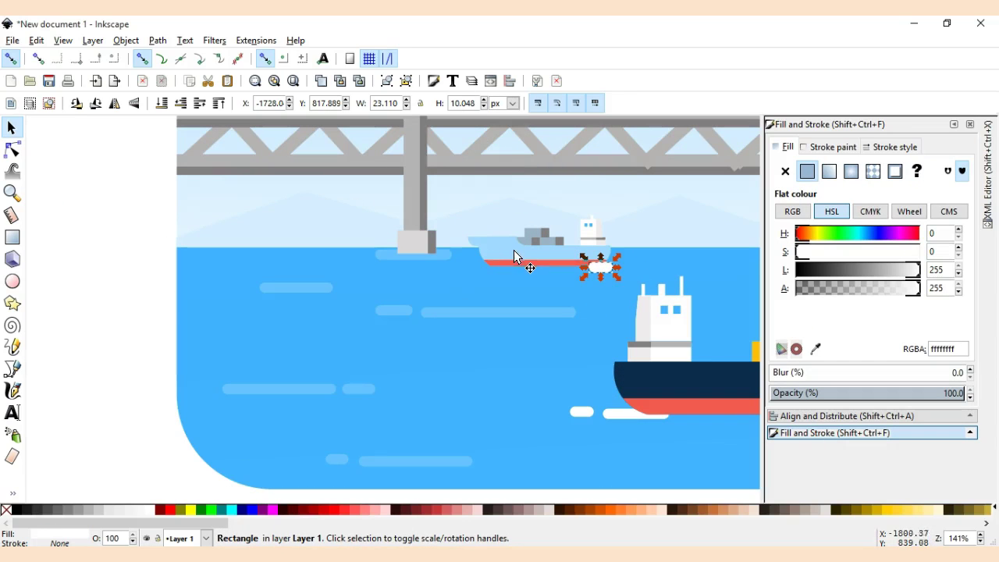
scroll(585, 292, "down", 4)
scroll(585, 292, "up", 2)
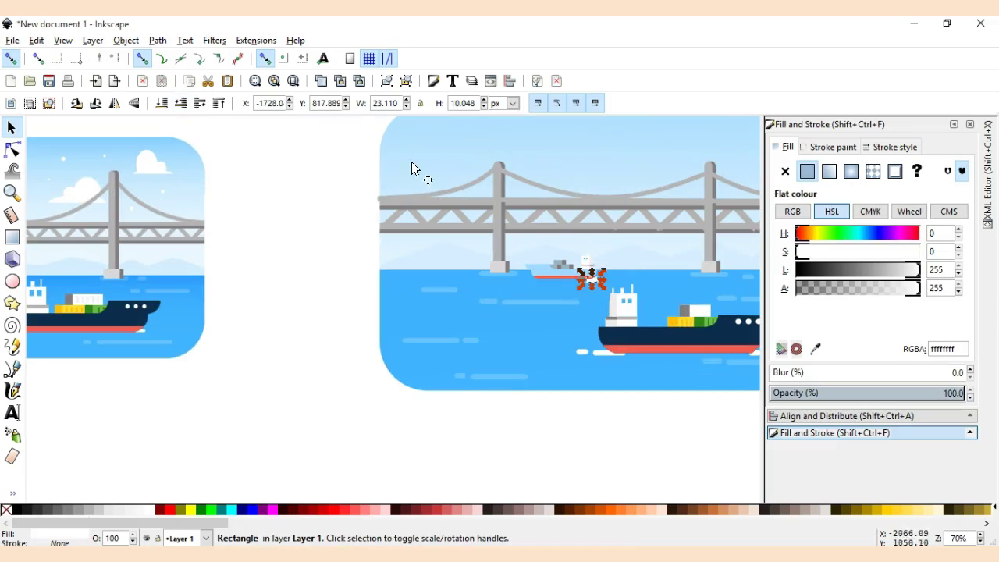
scroll(584, 287, "up", 5)
- Flatten the white waves into thin strips under the small ship's hull, shortening the right-end one
left_click_drag(602, 268, 613, 272)
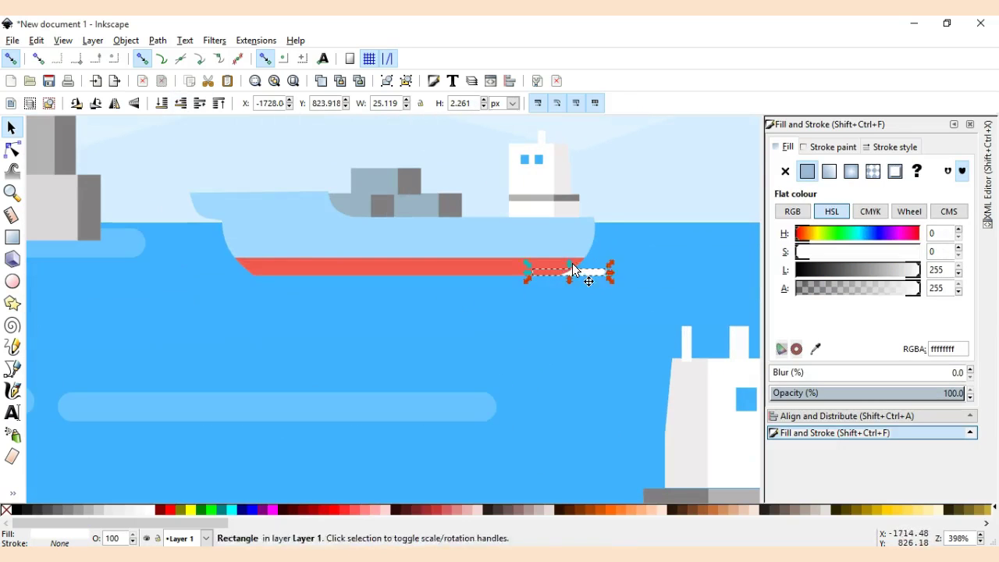
scroll(227, 276, "down", 3)
mouse_move(440, 276)
left_mouse_down()
mouse_move(204, 272)
mouse_move(217, 271)
left_mouse_up()
scroll(227, 276, "up", 3)
left_click(585, 273)
mouse_move(561, 274)
left_mouse_down()
mouse_move(621, 274)
mouse_move(598, 271)
left_mouse_up()
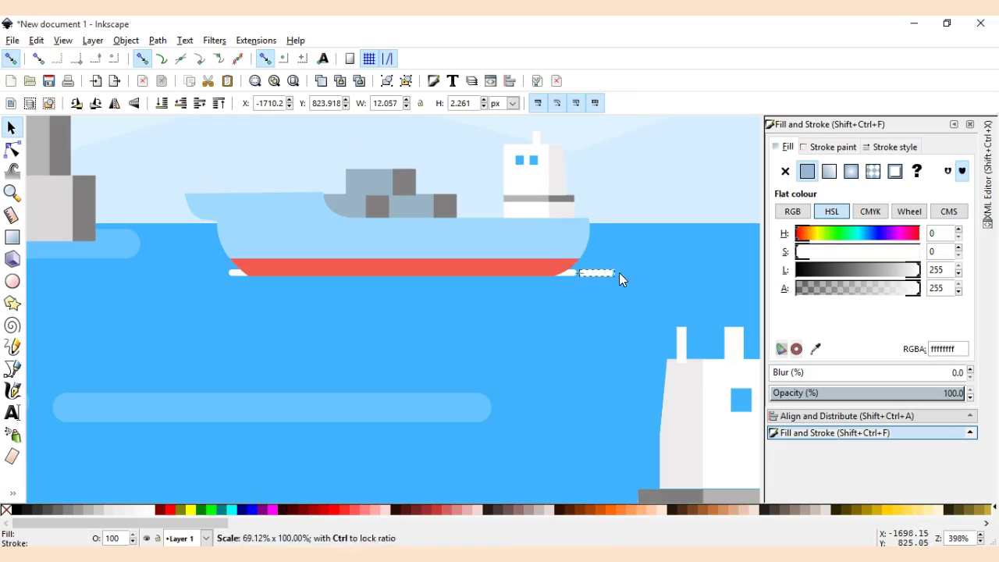
scroll(532, 337, "down", 3)
- Draw a circle above the bridge and fill it pale sun yellow
left_click(566, 423)
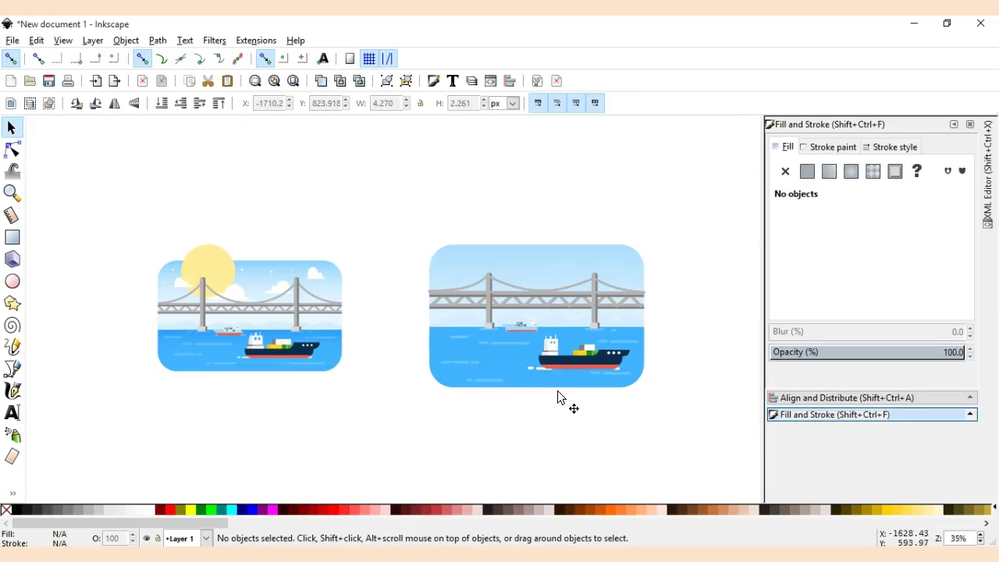
key("e")
left_click_drag(459, 216, 517, 276)
key("s")
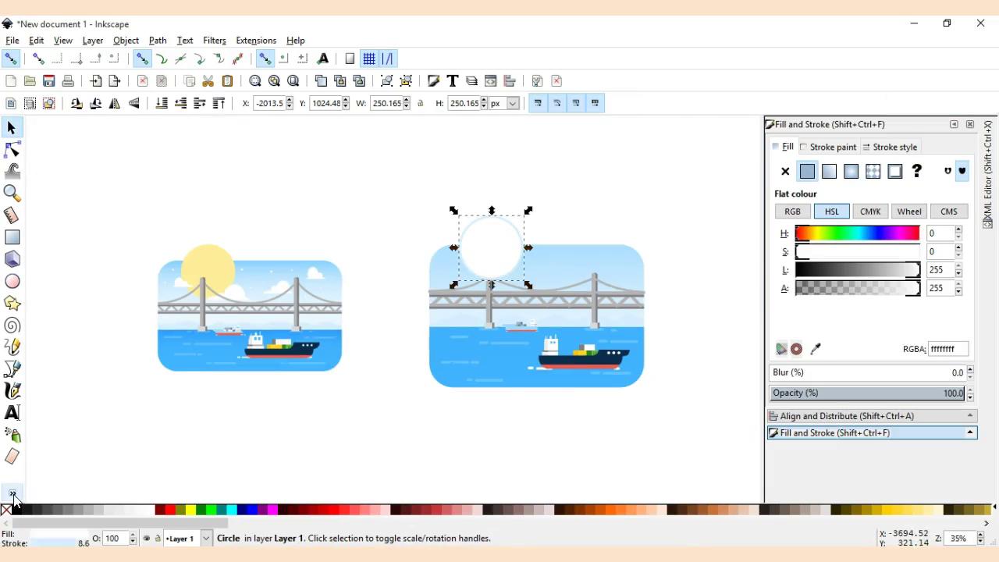
key("d")
left_click(207, 266)
key("d")
- Remove the sun's outline, move it down and lower it behind the bridge tower
left_click(829, 147)
left_click(786, 172)
left_click_drag(509, 261, 503, 273)
left_click(181, 103)
left_click(377, 195)
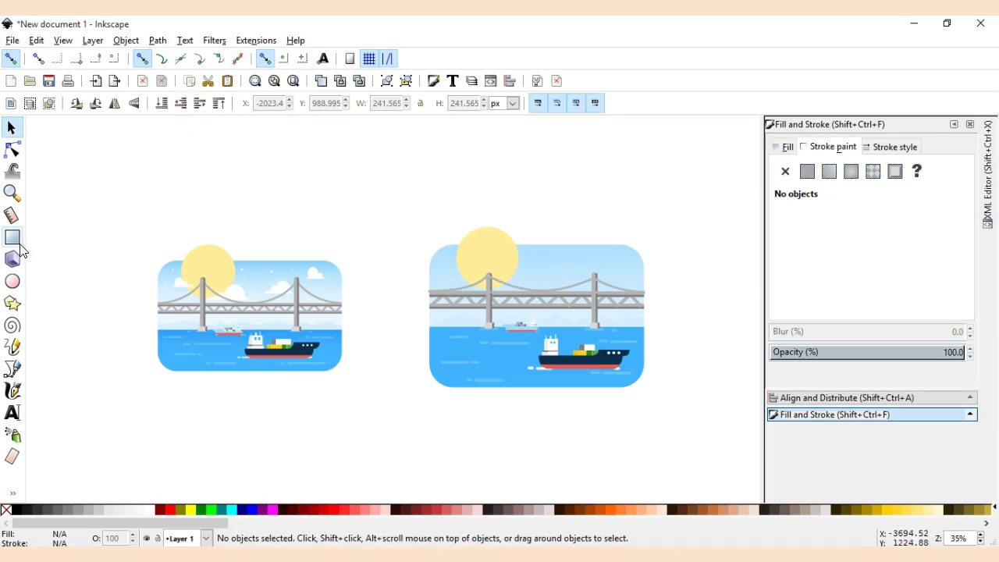
- Draw a tiny white dot in the sky with the Ellipse tool
left_click(12, 237)
key("1")
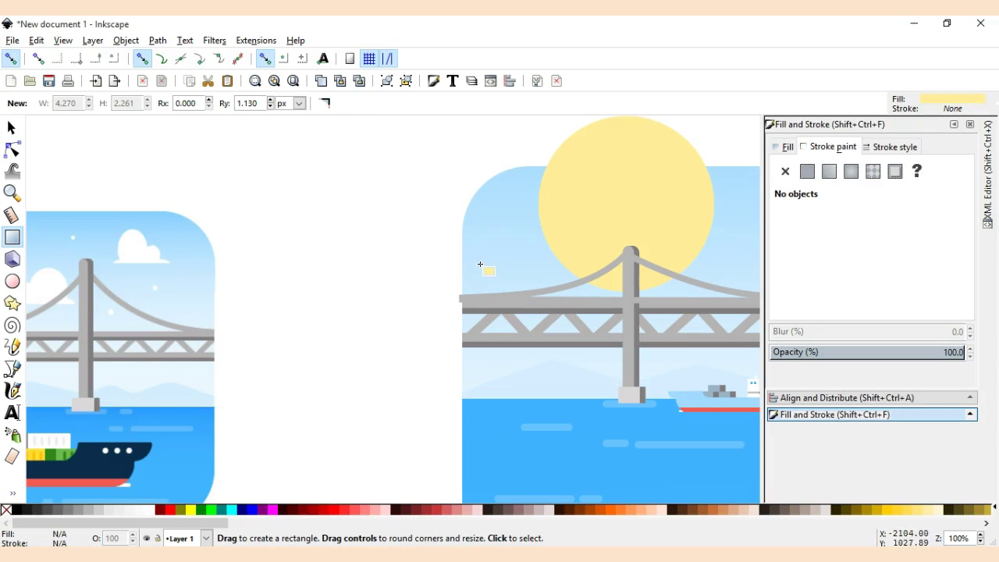
left_click(12, 280)
left_click_drag(495, 249, 503, 262)
scroll(370, 283, "down", 2)
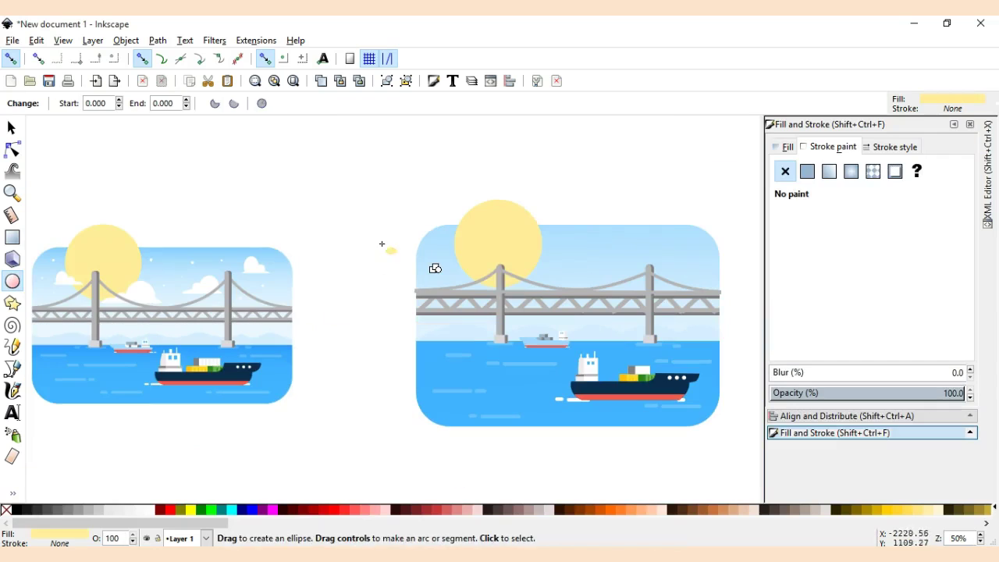
- Begin tracing a zigzag cloud outline with the Pen tool
left_click(13, 493)
left_click(32, 514)
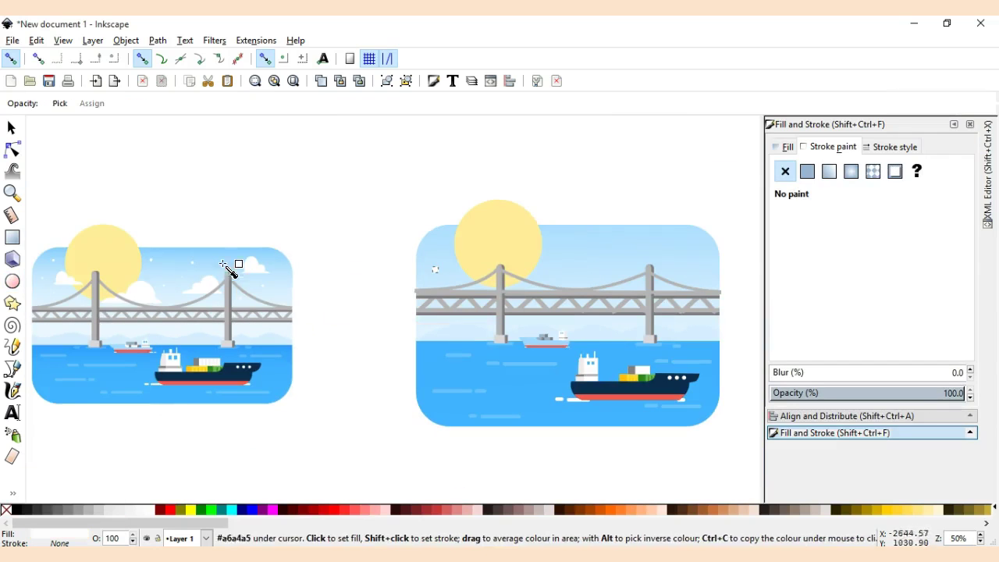
left_click(14, 370)
left_click(564, 272)
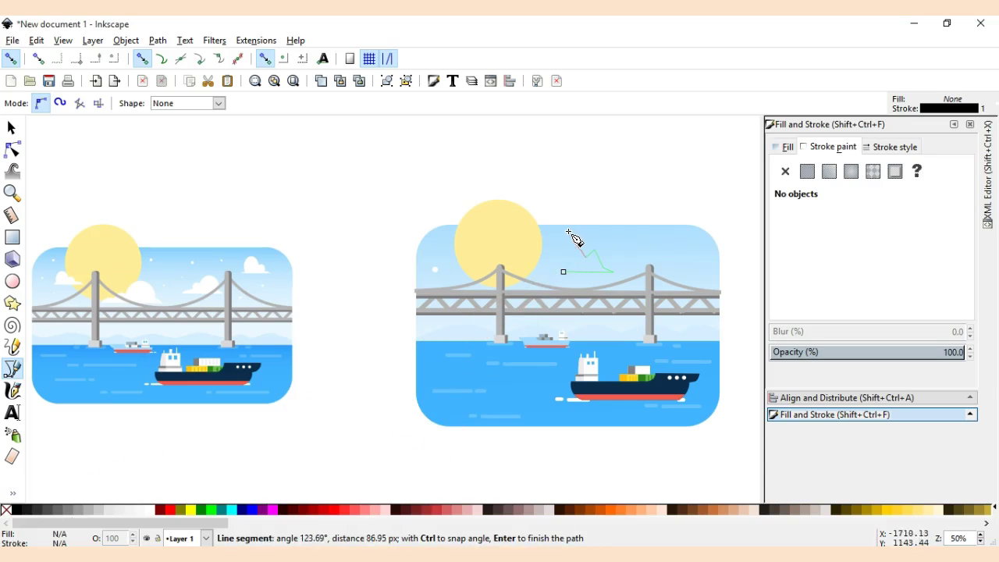
- Close the outline path and reshape its lobes and ends by dragging nodes
left_click(563, 271)
key("n")
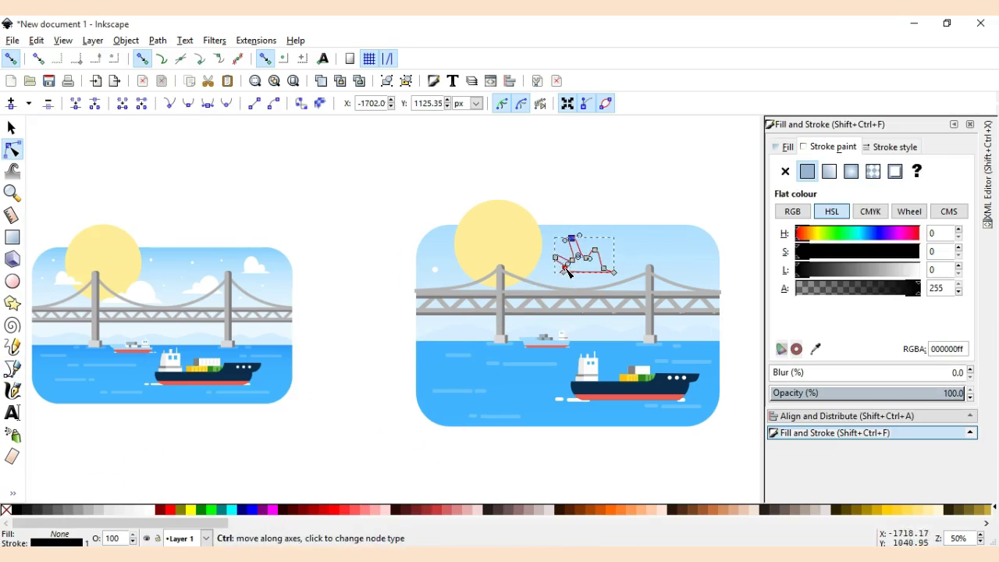
scroll(568, 272, "up", 4)
left_click_drag(610, 234, 613, 222)
left_click_drag(512, 157, 517, 192)
left_click_drag(448, 232, 479, 234)
mouse_move(547, 234)
left_mouse_down()
mouse_move(598, 239)
mouse_move(624, 213)
left_mouse_up()
scroll(625, 212, "down", 3)
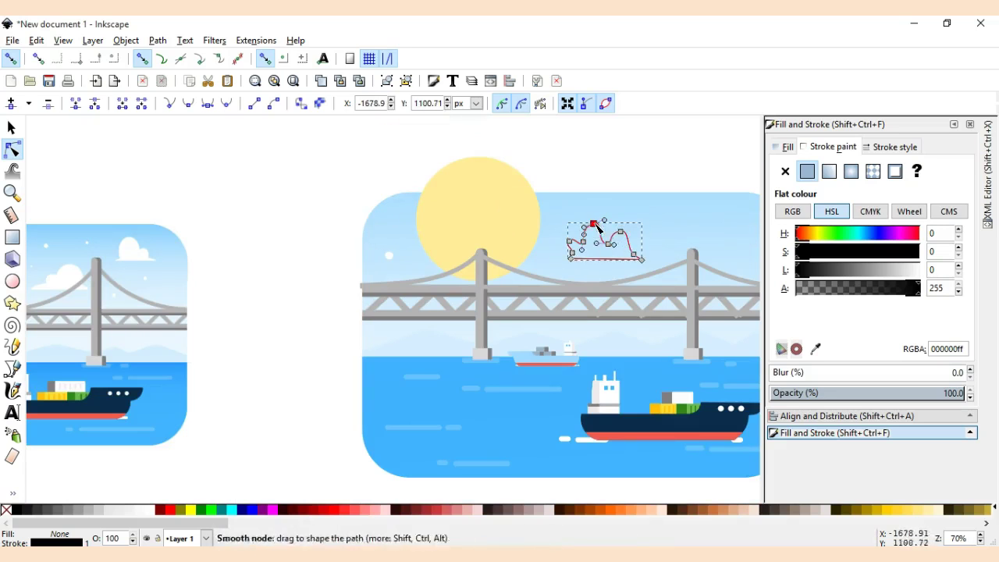
left_click_drag(572, 253, 572, 252)
scroll(604, 214, "down", 1)
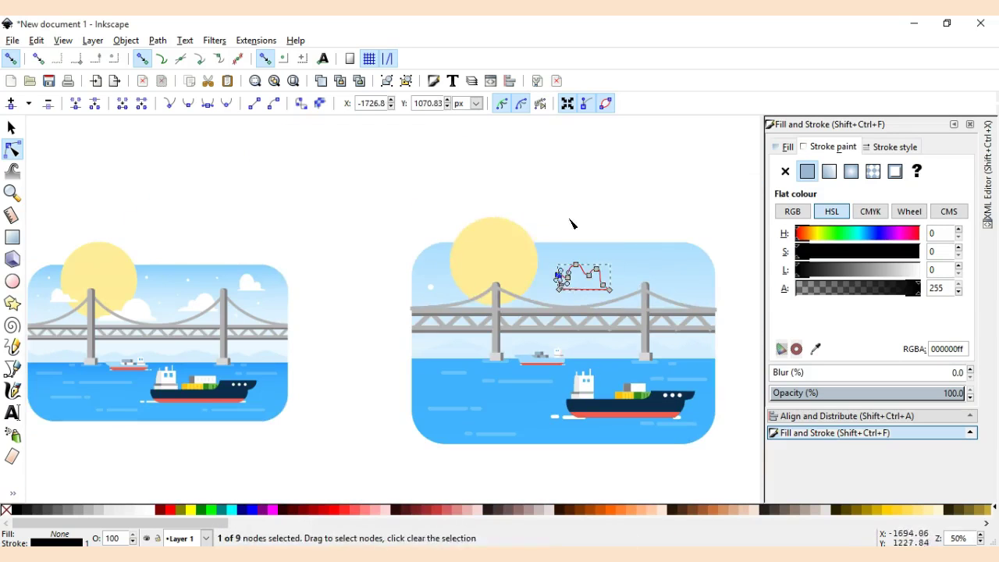
left_click(204, 185)
- Draw a white ellipse for the cloud and a small flat rectangle as its base
left_click(12, 281)
left_click_drag(607, 282, 608, 282)
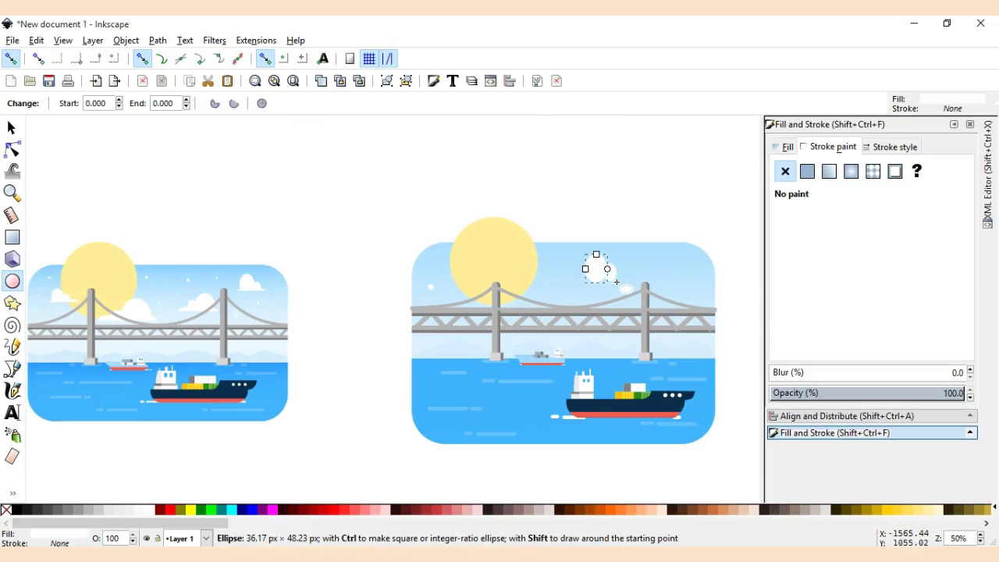
left_click(982, 304)
key("r")
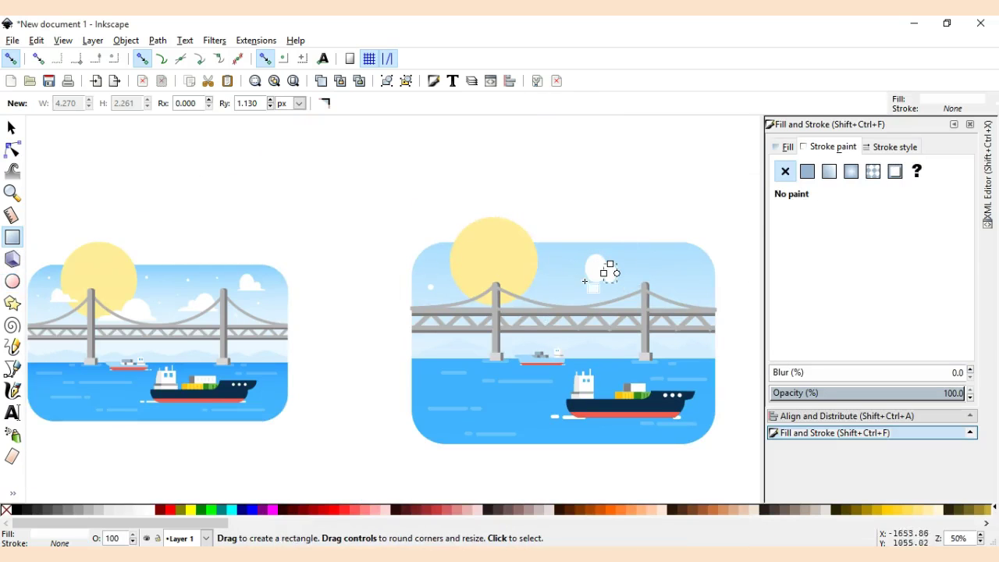
left_click_drag(628, 286, 630, 285)
key("n")
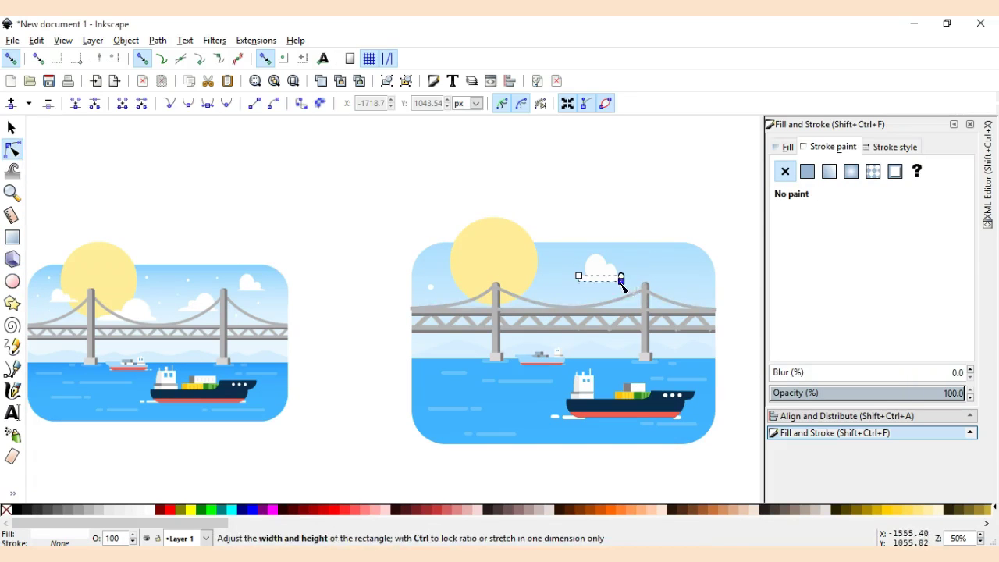
key("s")
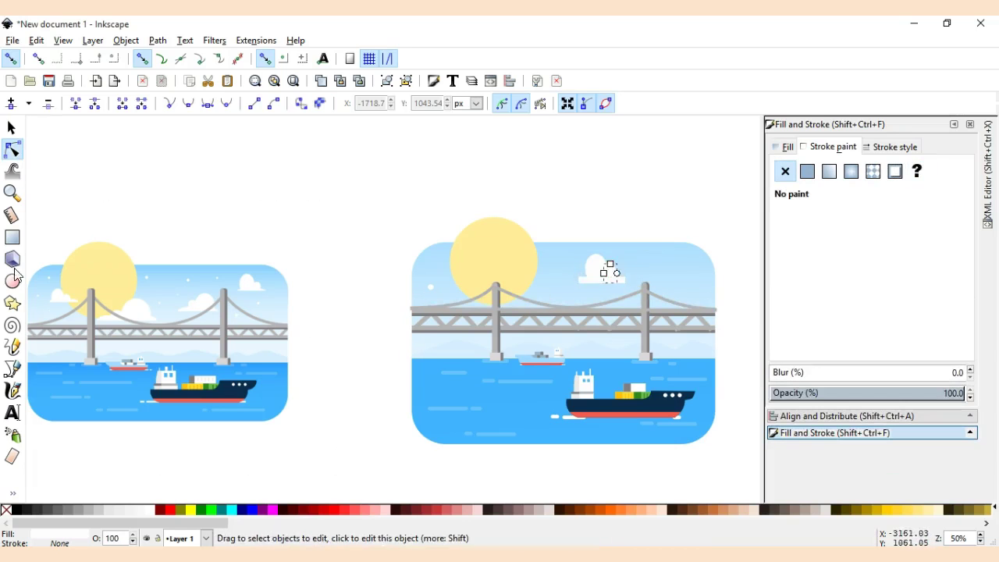
left_click(608, 272)
left_click(612, 277, "alt")
- Delete the small white base rectangle
scroll(612, 273, "up", 2)
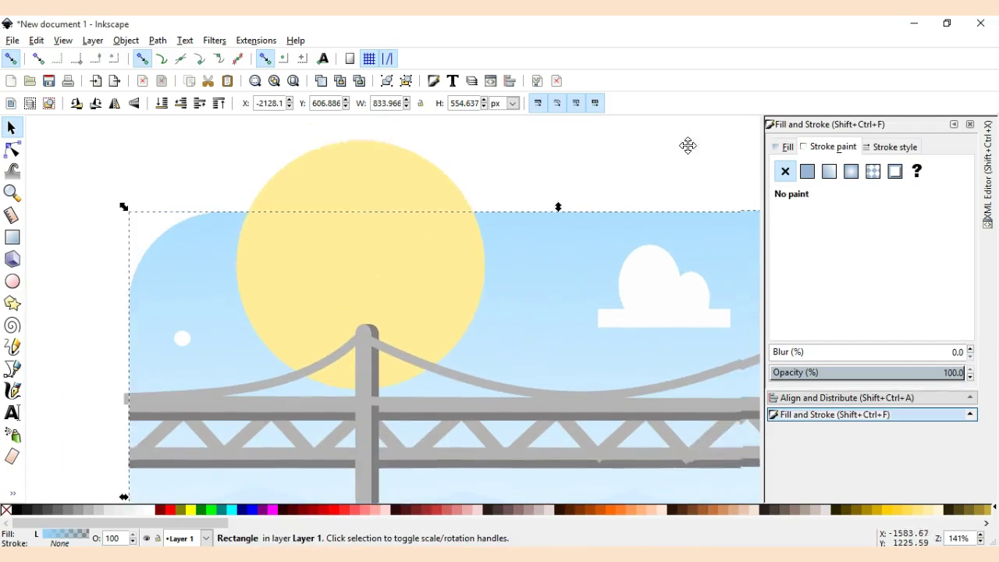
scroll(613, 273, "up", 1)
left_click(636, 297)
key("n")
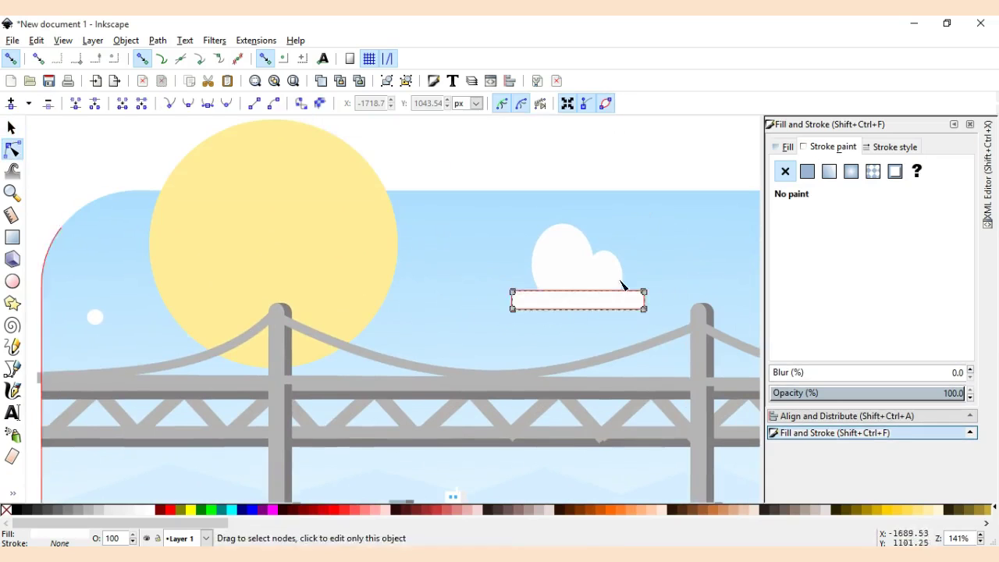
scroll(640, 292, "up", 3)
key("Delete")
- Draw a wider base rectangle under the cloud and arch it by deleting its top nodes
key("r")
left_click_drag(595, 327, 314, 268)
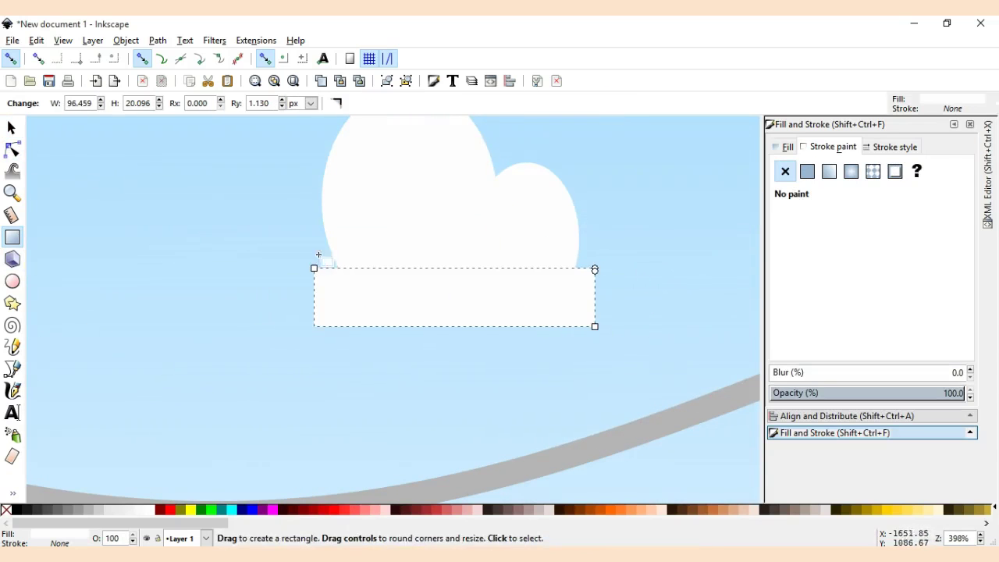
key("n")
left_click(300, 106)
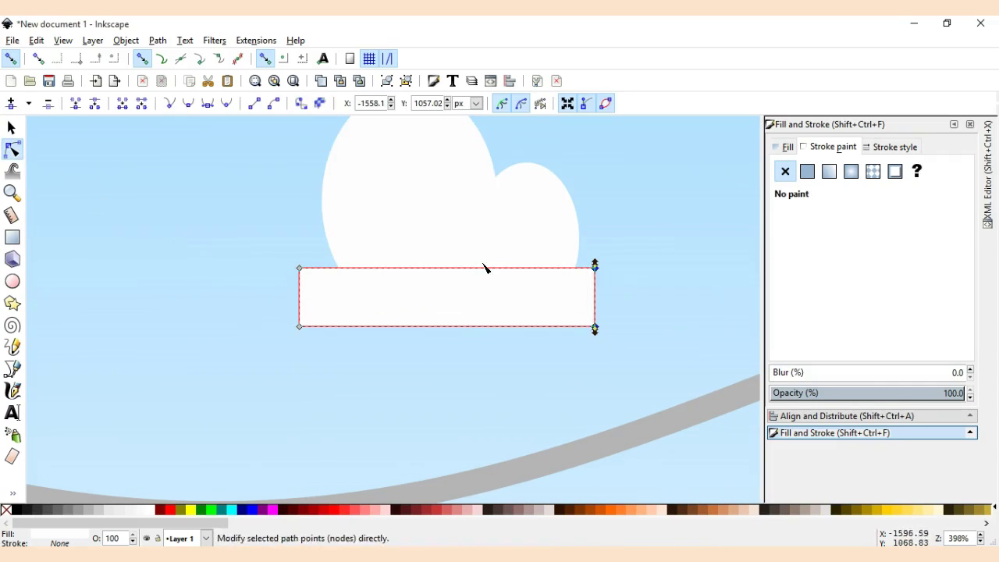
key("Delete")
left_click_drag(587, 259, 632, 299)
key("Delete")
left_click_drag(595, 205, 554, 216)
left_click_drag(329, 226, 344, 231)
- Squash the arched cloud base vertically into a flatter mound
scroll(463, 223, "down", 4)
scroll(613, 229, "down", 2)
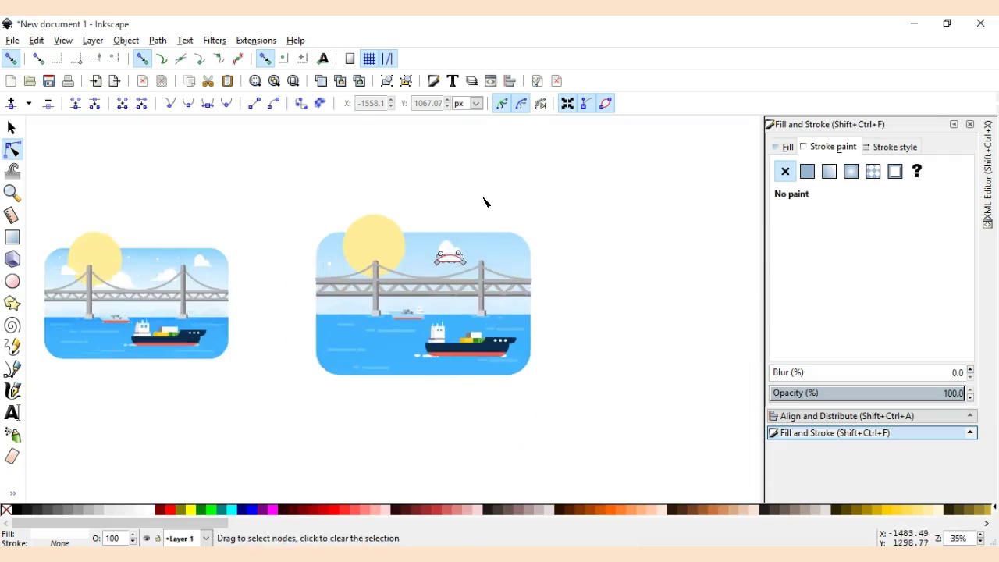
scroll(484, 200, "up", 3)
key("s")
scroll(394, 234, "up", 3)
left_click_drag(394, 211, 394, 248)
scroll(394, 247, "down", 3)
- Union the cloud ellipses and arched base into one white cloud shape with Path > Union
left_click(417, 248)
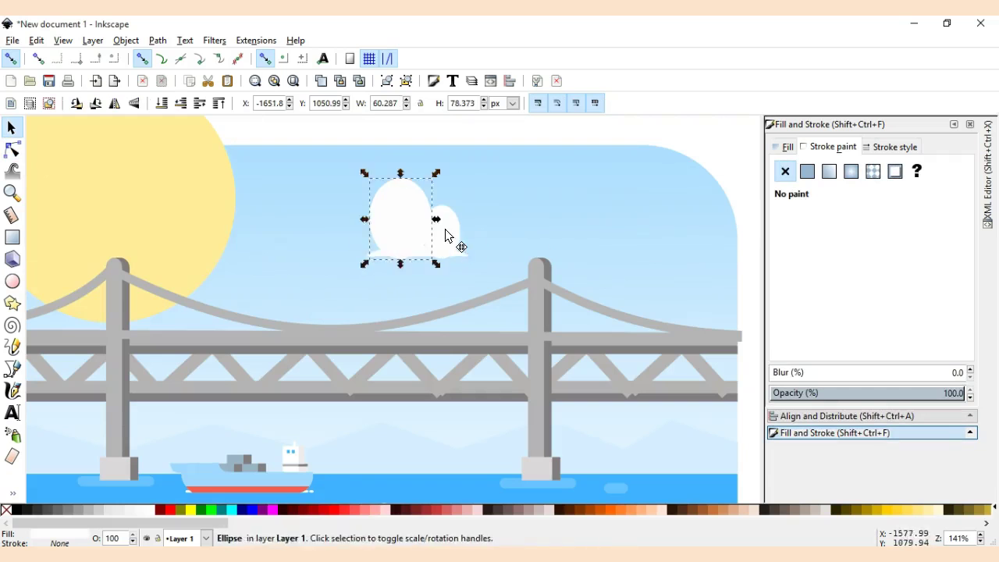
key("ctrl+a")
scroll(458, 261, "up", 4)
left_click(438, 258, "ctrl")
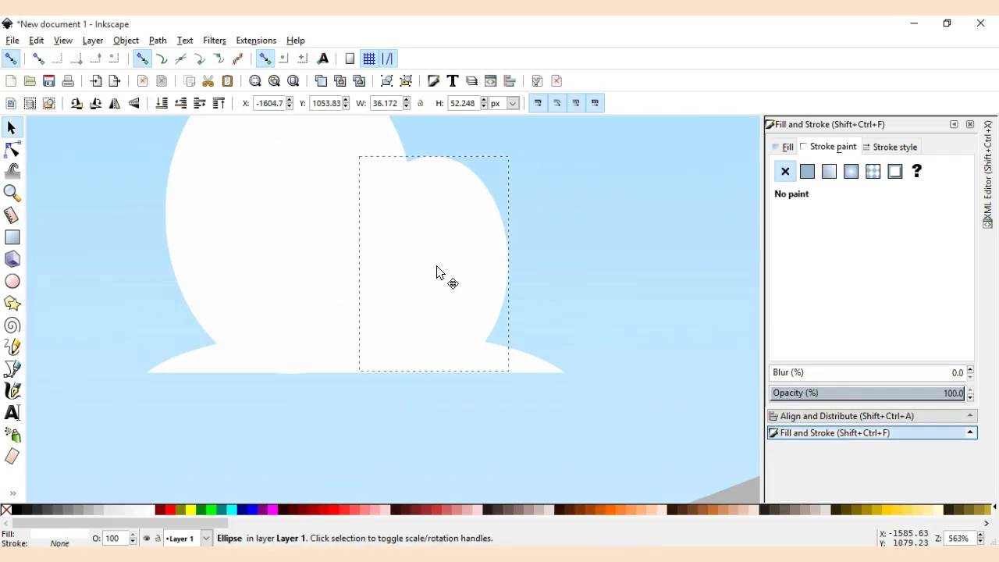
left_click(272, 352, "ctrl+shift")
scroll(272, 344, "down", 2)
left_click(185, 40)
left_click(187, 131)
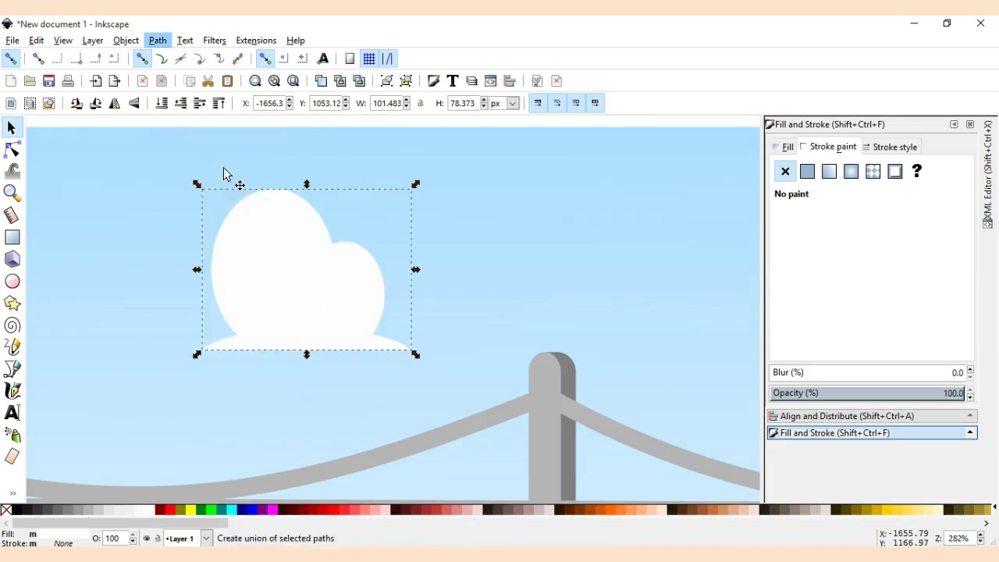
scroll(364, 236, "down", 5)
key("Escape")
scroll(364, 235, "down", 2)
left_click(378, 245)
- Select the merged white cloud shape in the sky
left_click(395, 248, "ctrl")
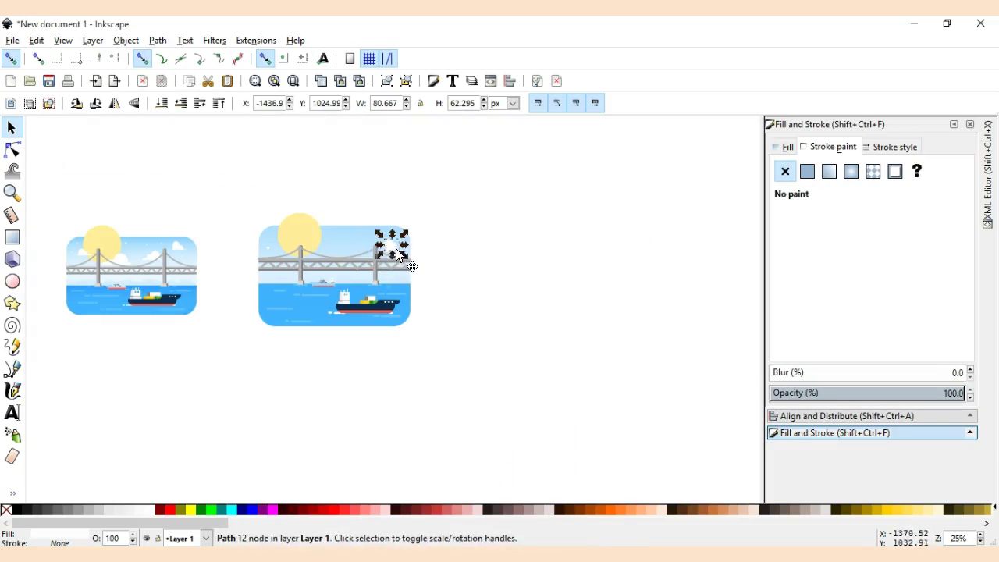